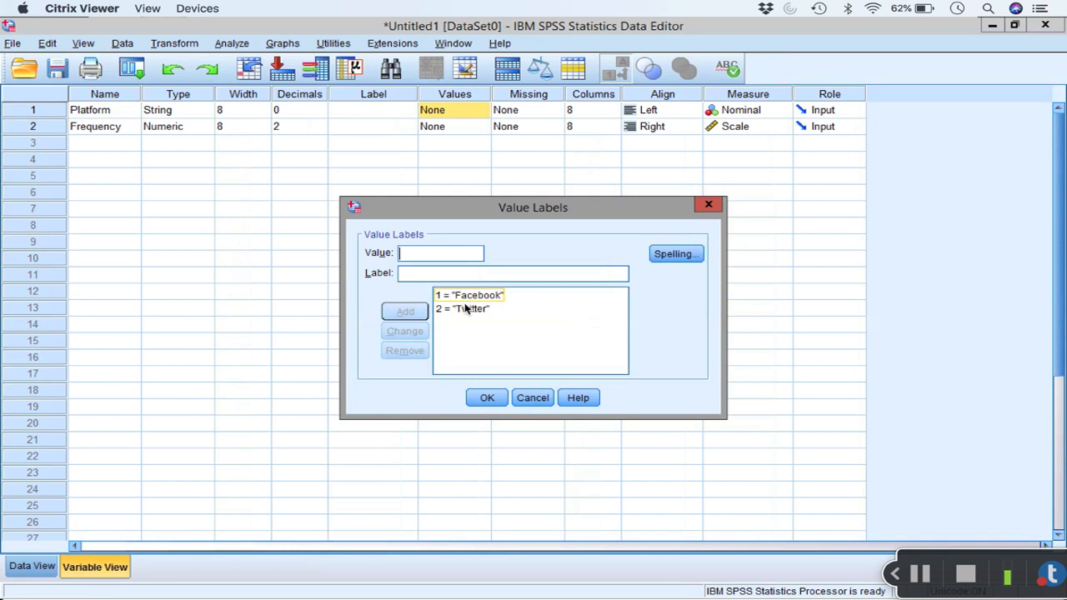
# Step: Apply the value labels 1 = "Facebook" and 2 = "Twitter" to the Platform variable
pyautogui.click(460, 307)
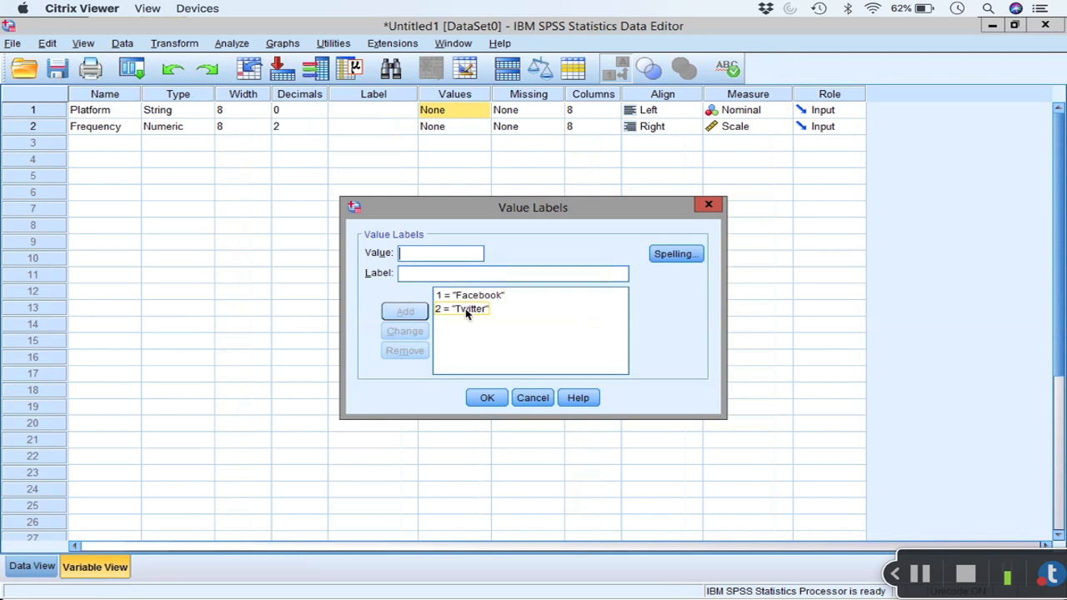
pyautogui.click(491, 398)
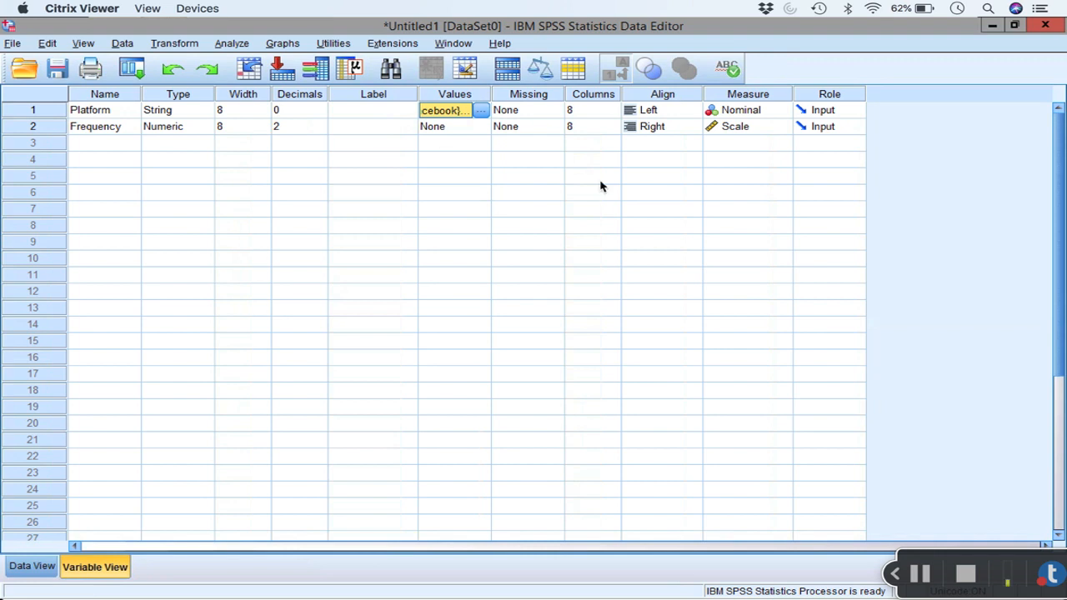
# Step: Change the Platform variable's type to Numeric, accepting that incompatible value labels or missing value specifications may be discarded
pyautogui.click(200, 111)
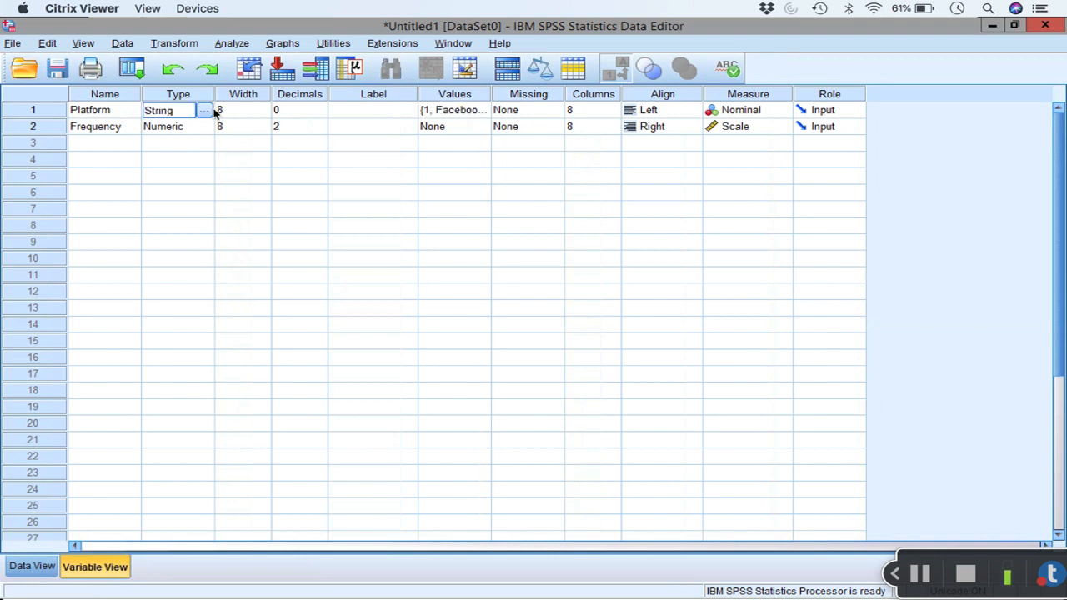
pyautogui.click(208, 110)
pyautogui.click(371, 218)
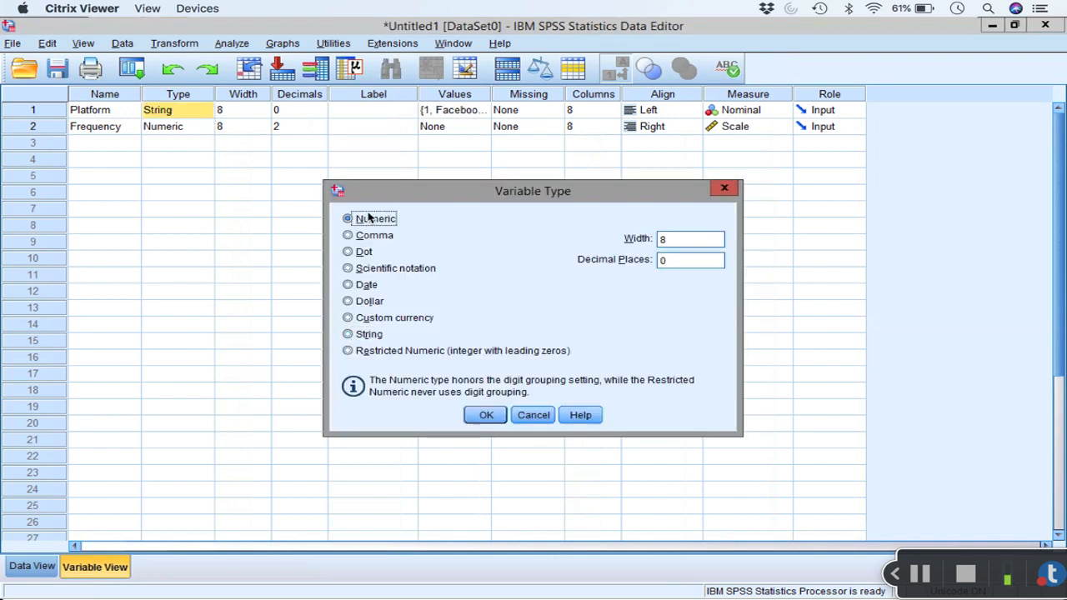
pyautogui.click(487, 414)
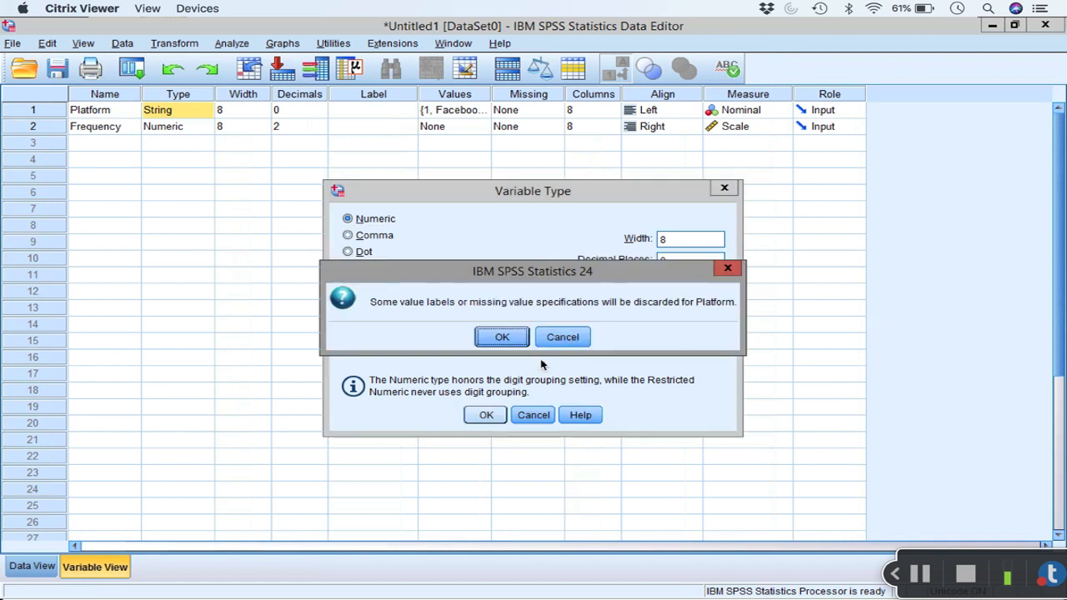
pyautogui.click(502, 338)
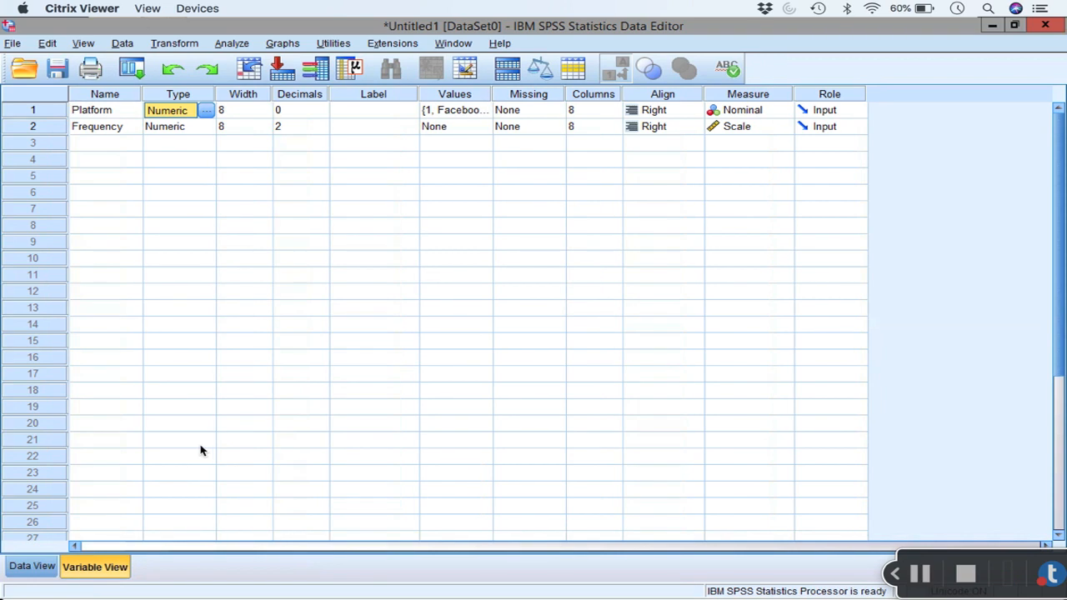
# Step: In the data sheet, enter code 1 for Facebook in row 1 and code 2 for Twitter in row 2 of Platform
pyautogui.click(46, 566)
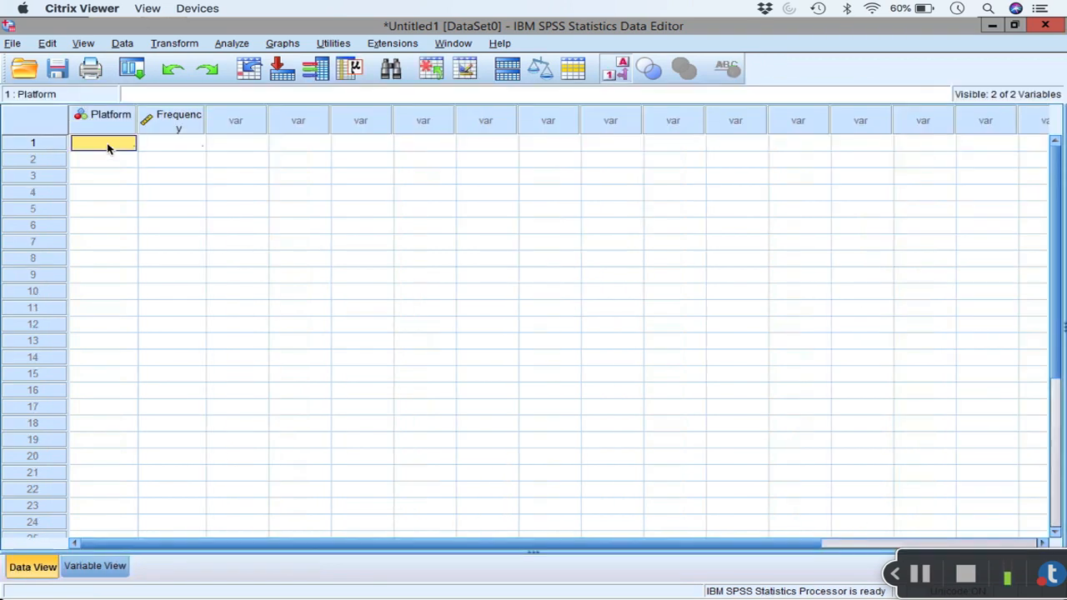
pyautogui.write('11')
pyautogui.press('Return')
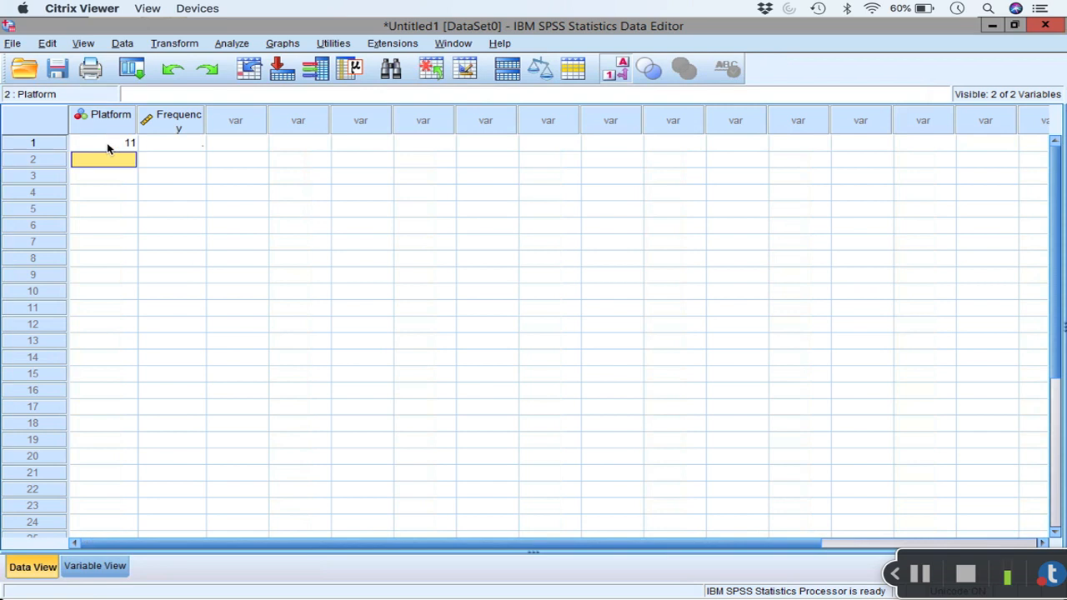
pyautogui.click(107, 144)
pyautogui.write('1')
pyautogui.press('Return')
pyautogui.write('2')
pyautogui.press('Return')
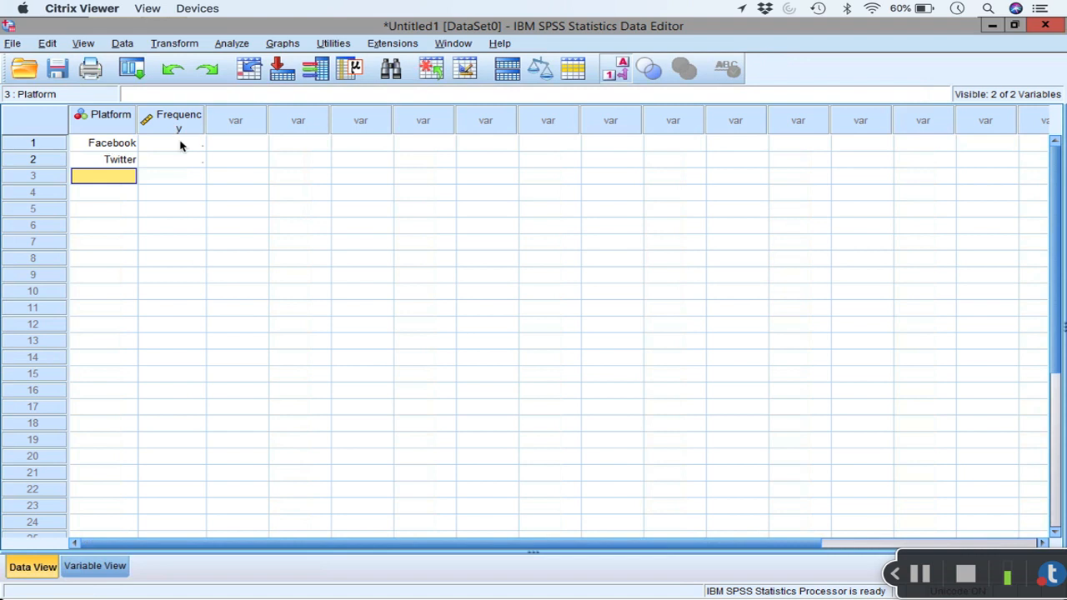
# Step: Widen the Frequency column to fit its name and enter frequencies of 36 for Facebook and 64 for Twitter
pyautogui.moveTo(212, 122); pyautogui.dragTo(235, 122)
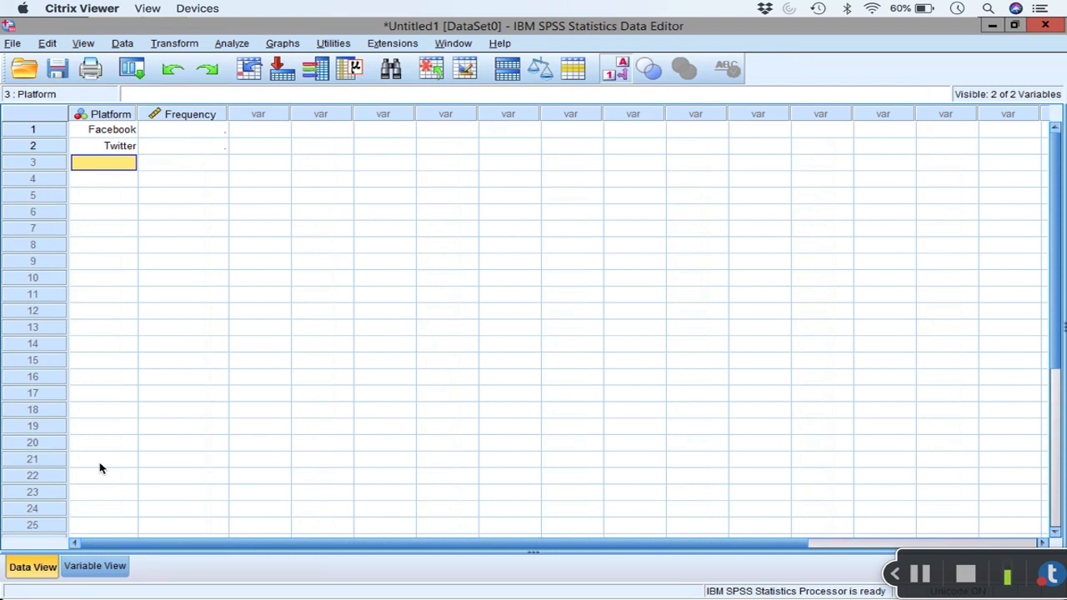
pyautogui.click(202, 132)
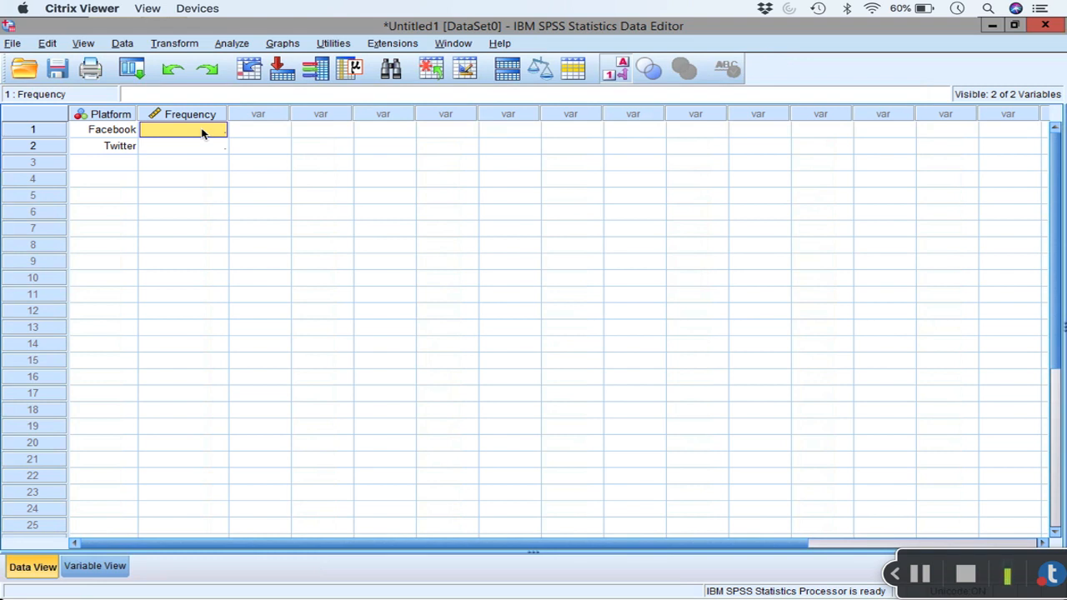
pyautogui.write('36')
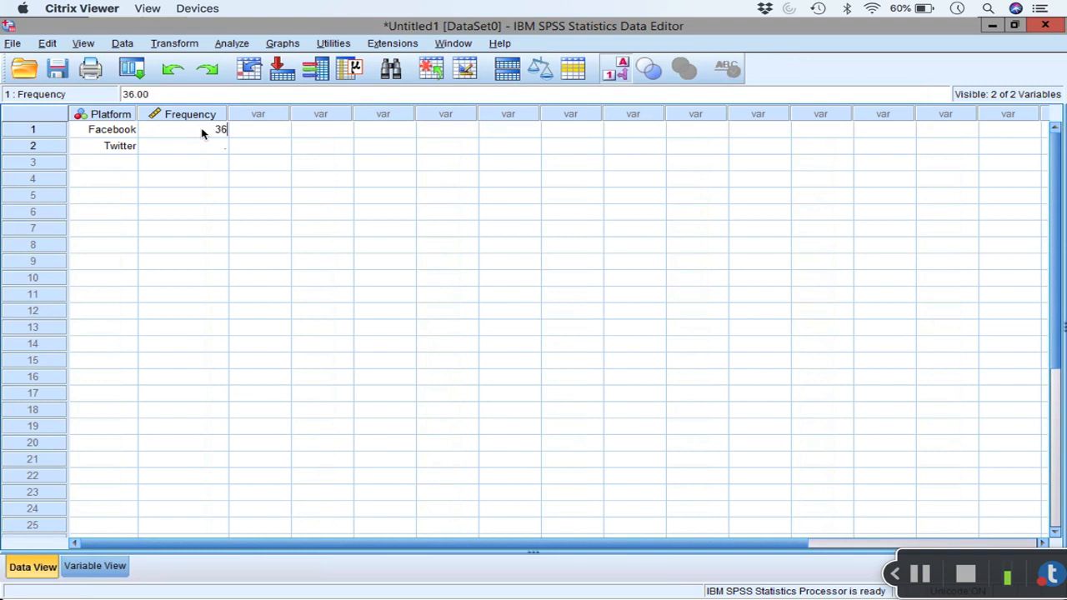
pyautogui.press('Return')
pyautogui.write('64')
pyautogui.press('Return')
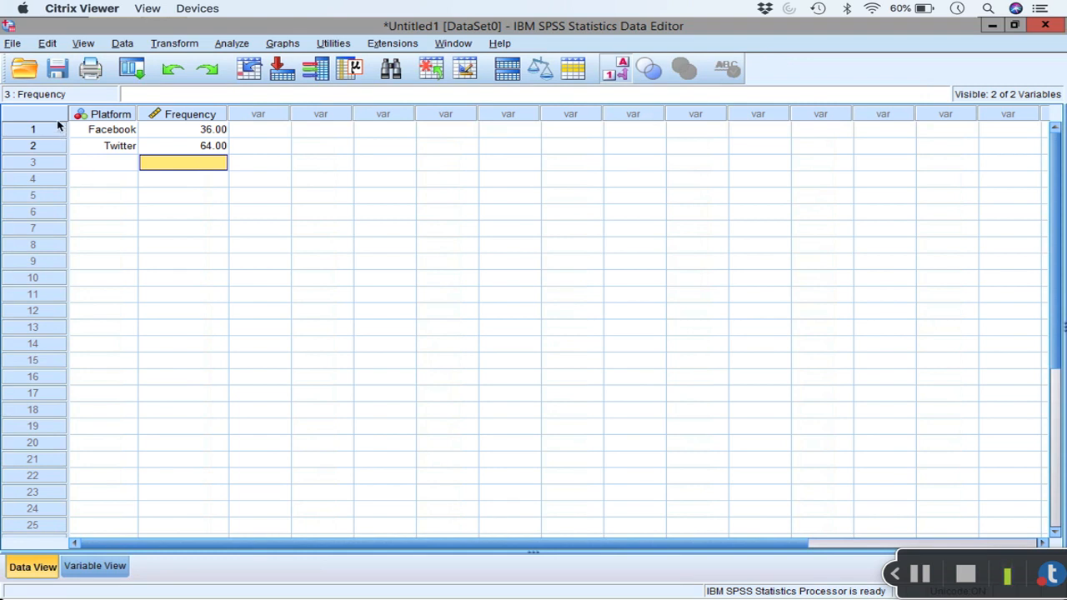
# Step: Weight the cases by the Frequency variable
pyautogui.moveTo(58, 130); pyautogui.dragTo(57, 148)
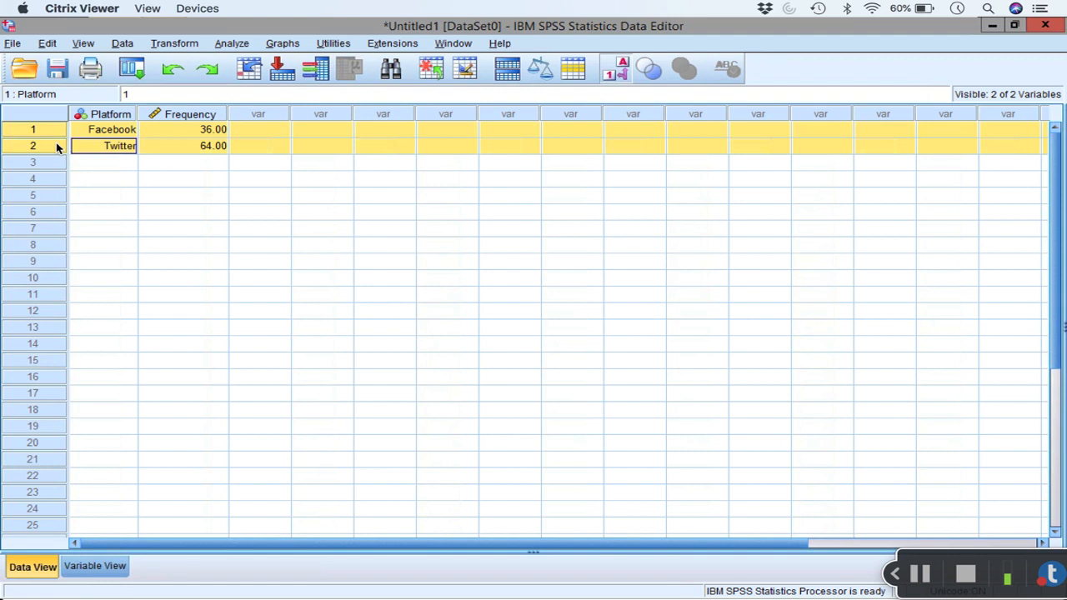
pyautogui.click(124, 164)
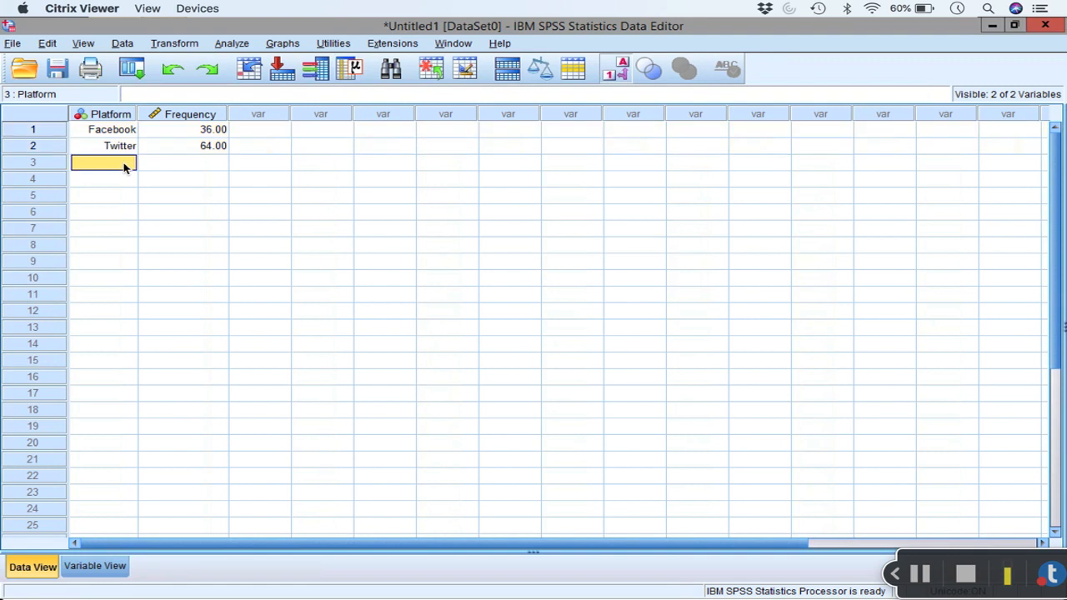
pyautogui.click(125, 44)
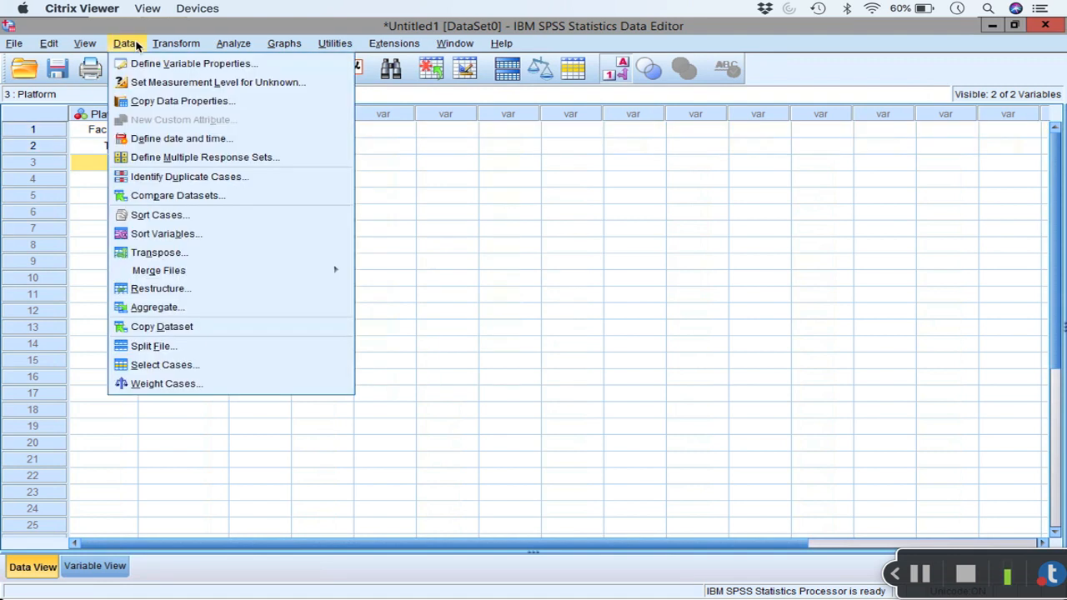
pyautogui.click(198, 385)
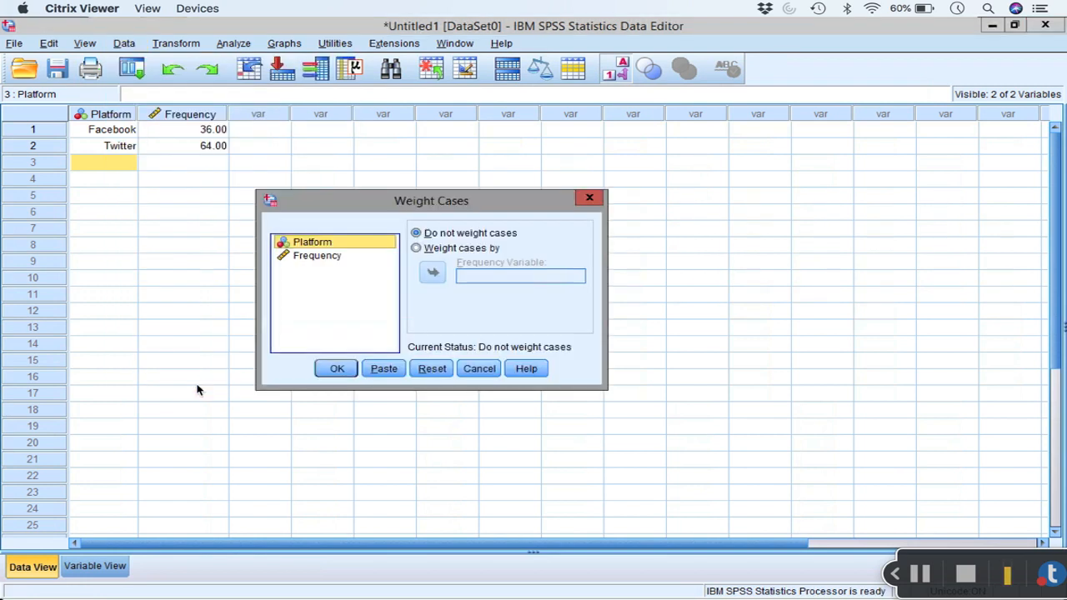
pyautogui.click(417, 247)
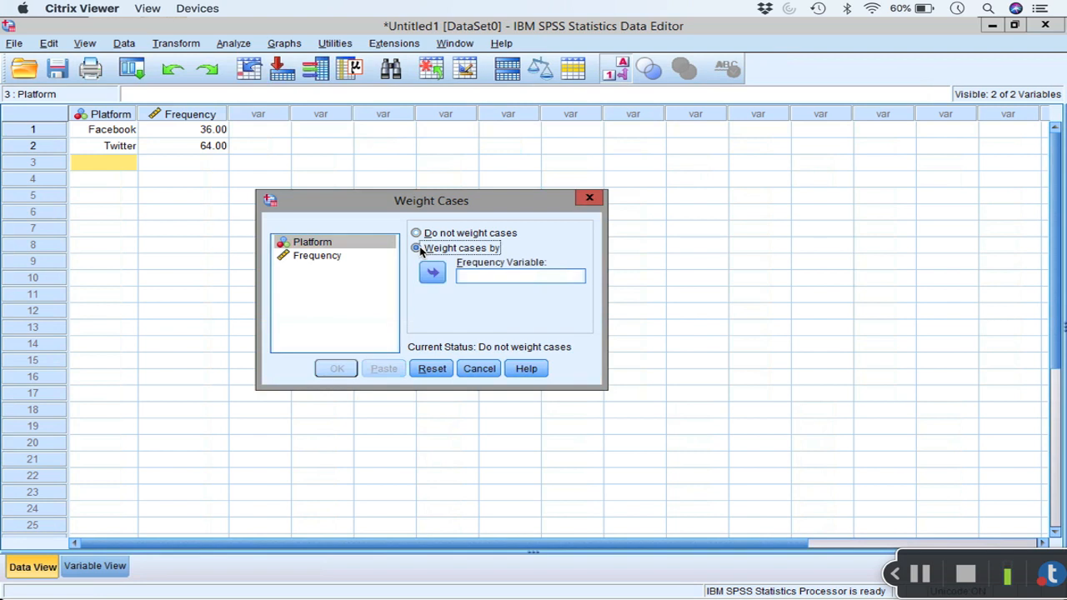
pyautogui.click(333, 256)
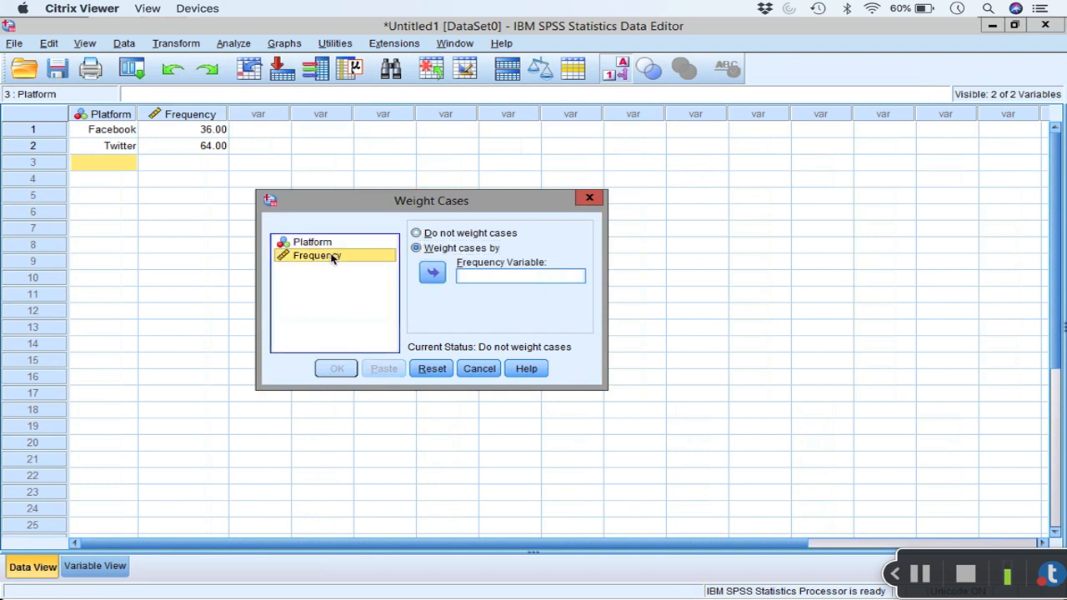
pyautogui.click(433, 273)
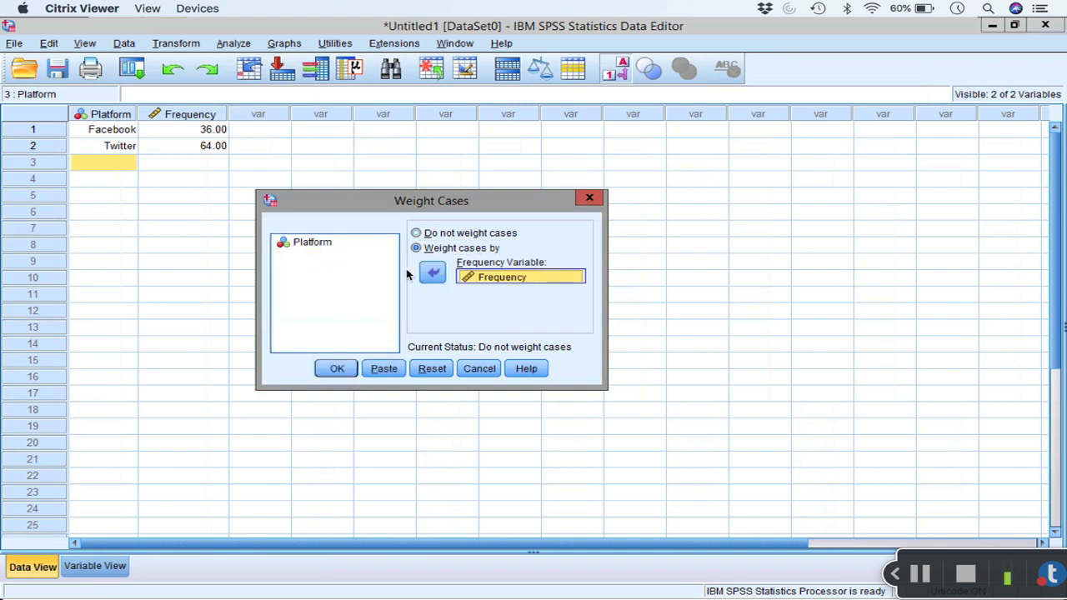
pyautogui.click(337, 369)
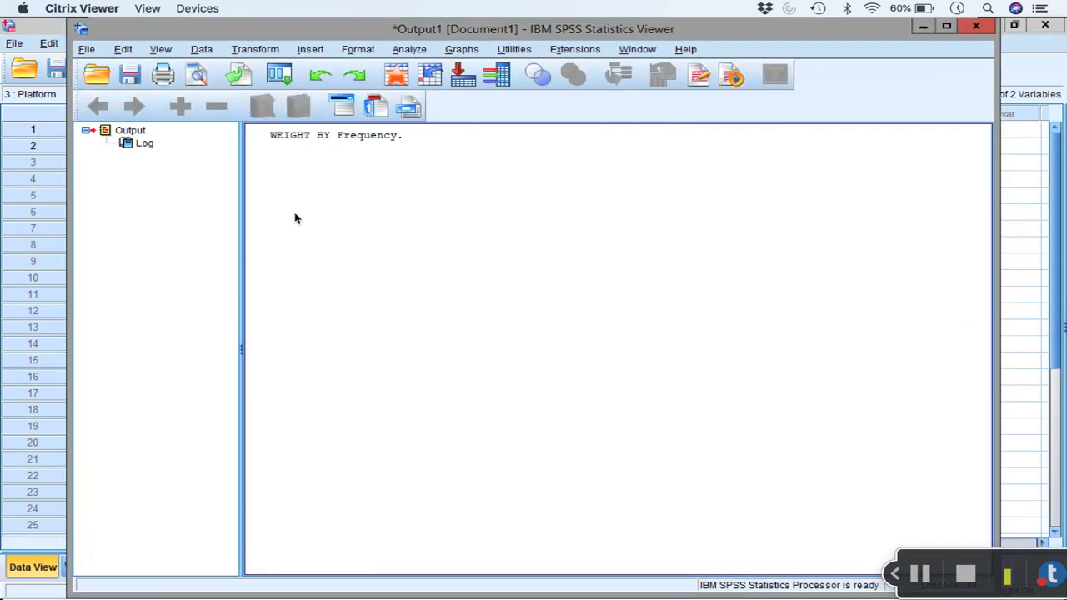
# Step: Back in the data set, run the legacy nonparametric chi-square test on Platform with expected values equal for all categories
pyautogui.click(59, 31)
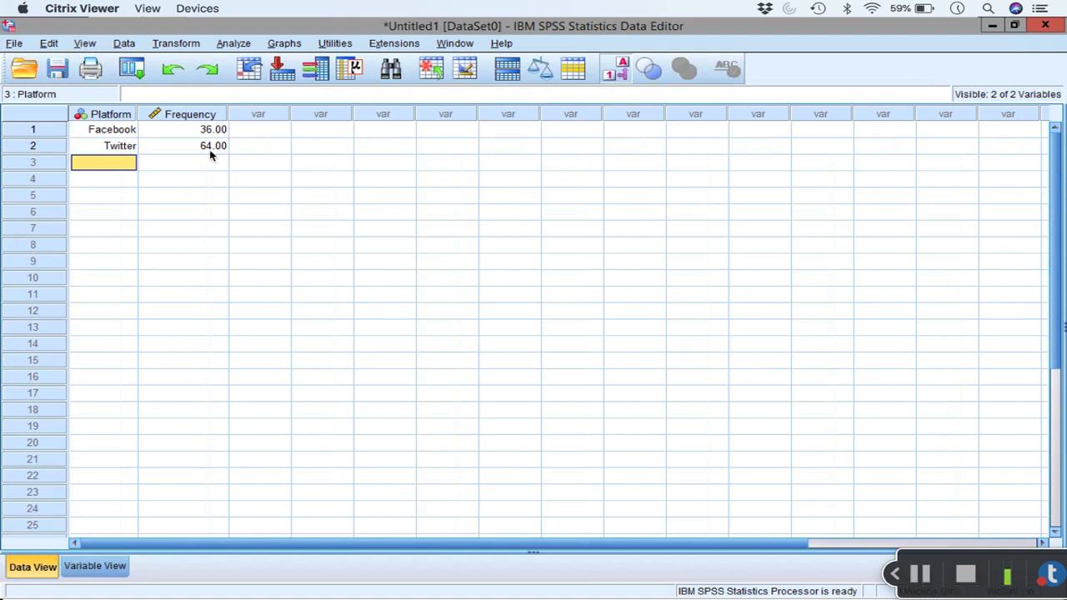
pyautogui.click(250, 44)
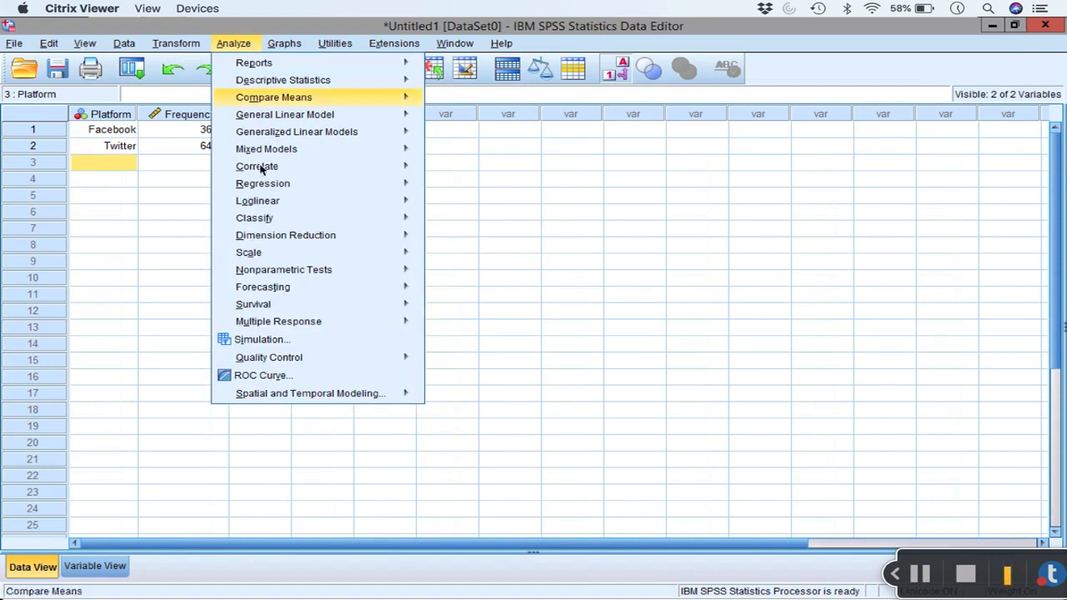
pyautogui.moveTo(367, 272)
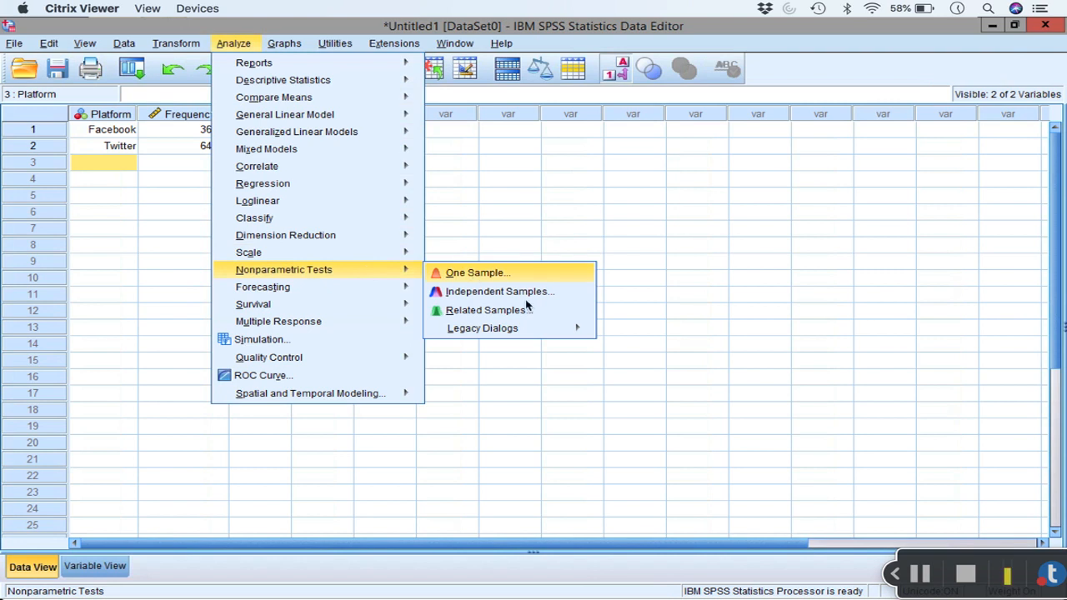
pyautogui.moveTo(550, 332)
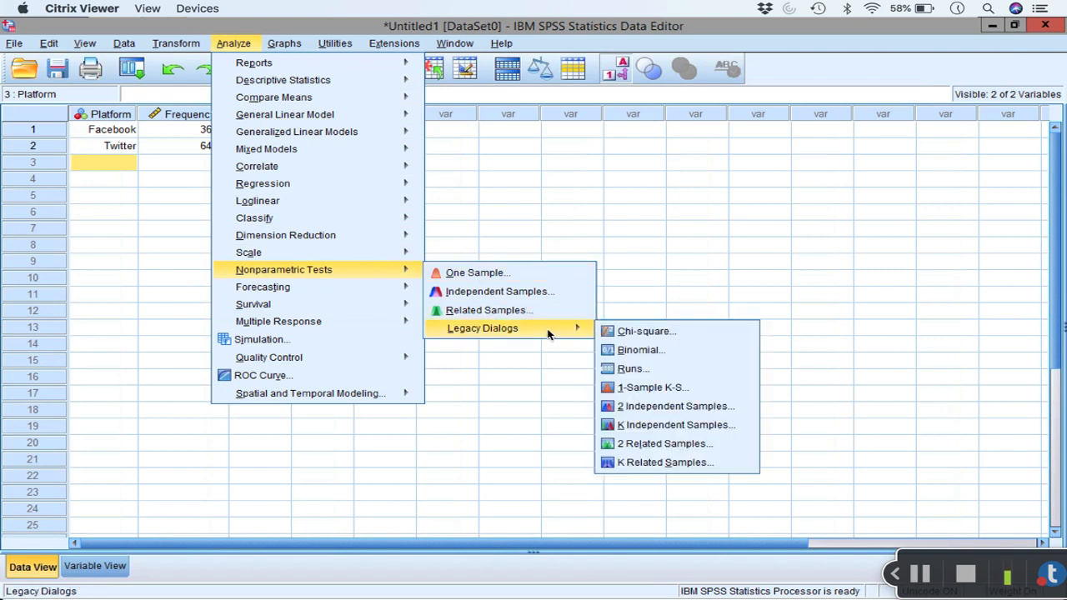
pyautogui.click(706, 331)
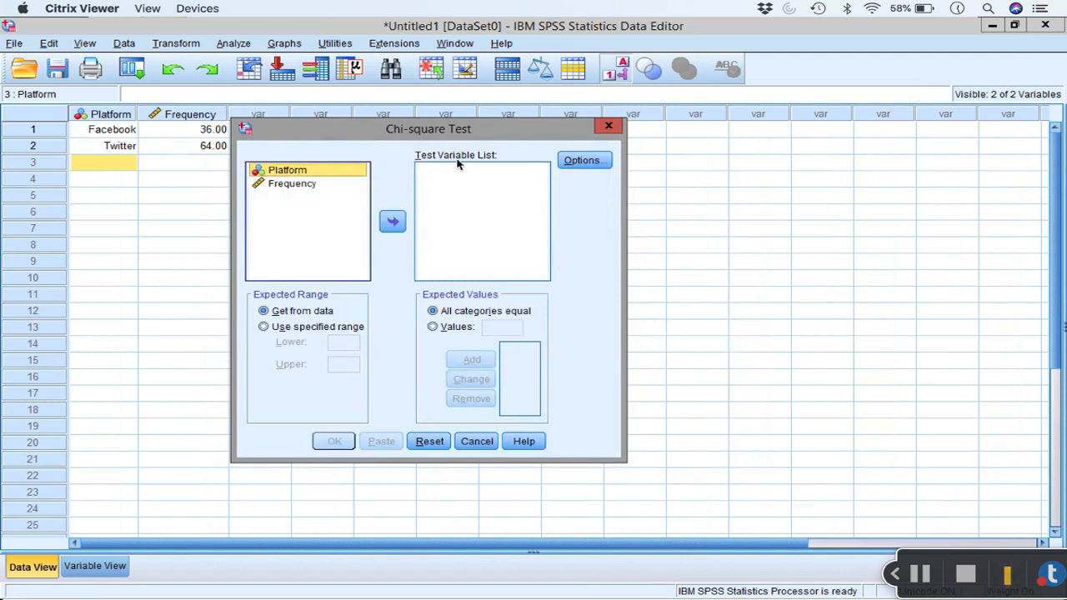
pyautogui.click(393, 221)
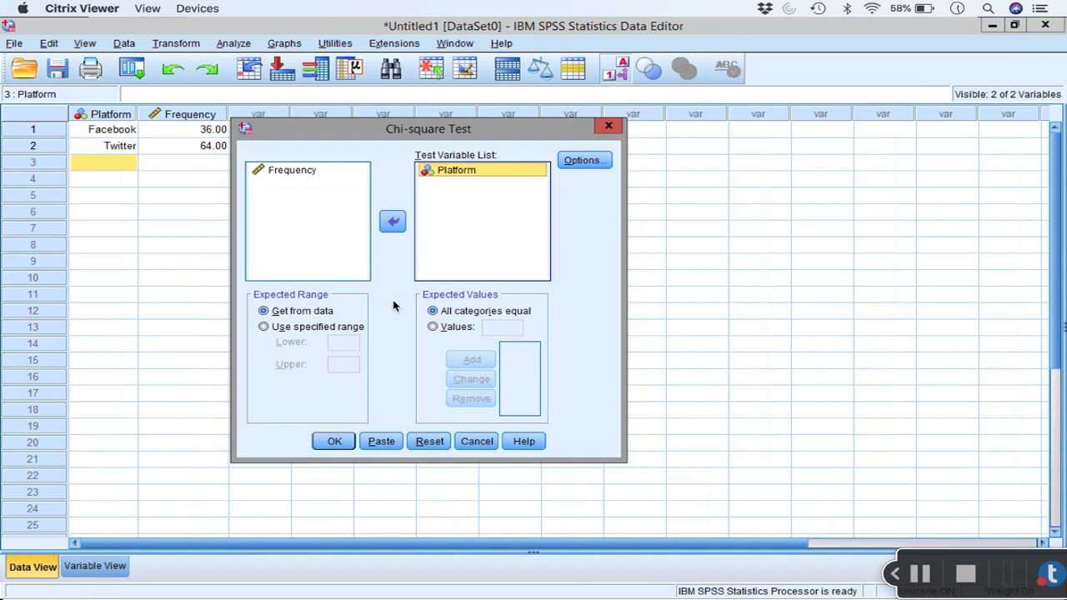
pyautogui.click(438, 327)
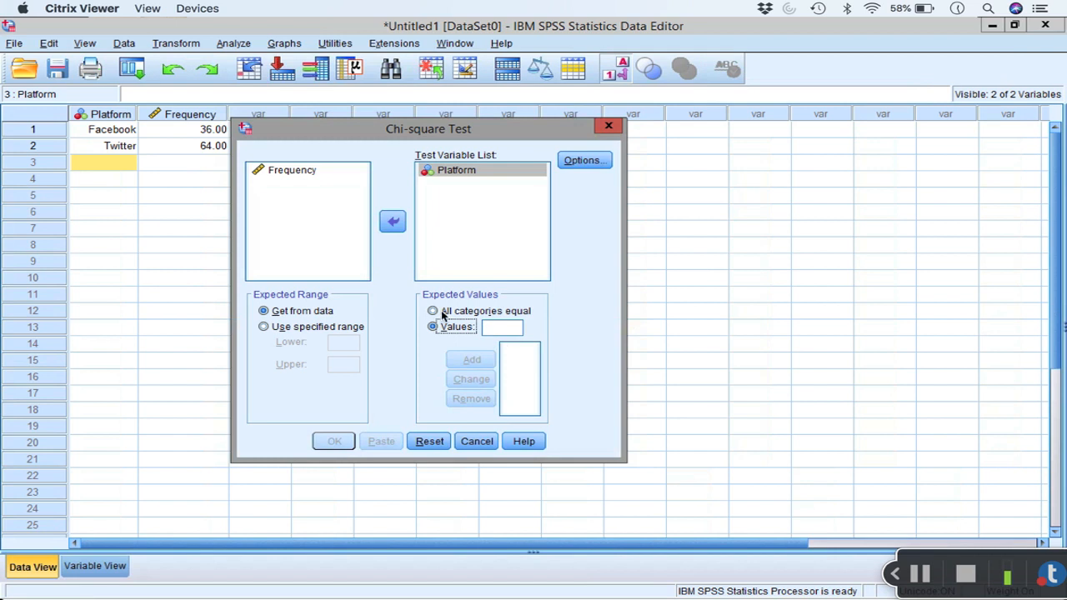
pyautogui.click(433, 311)
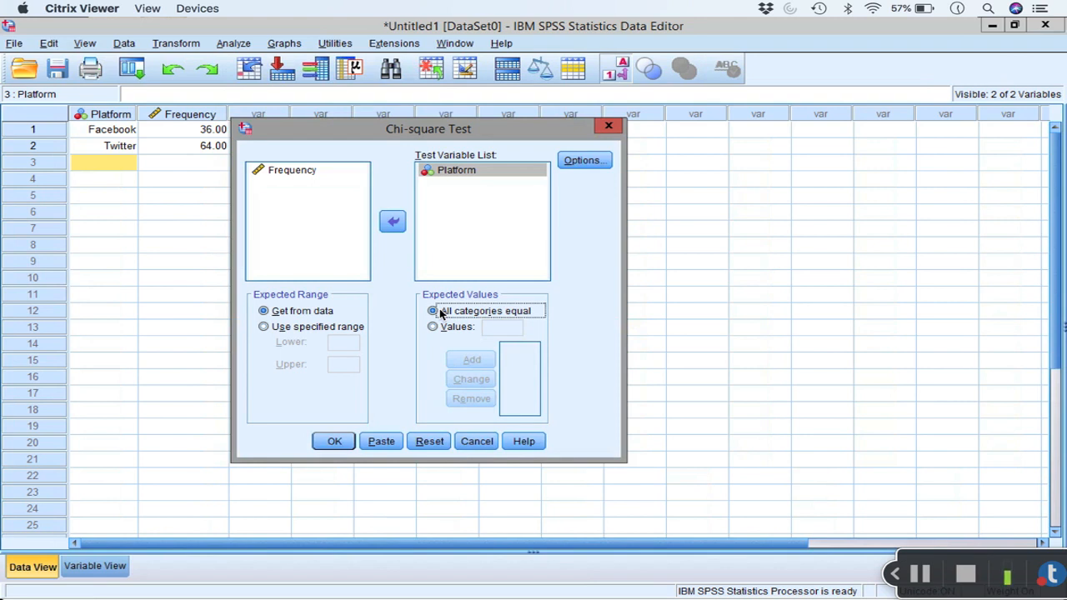
pyautogui.click(923, 577)
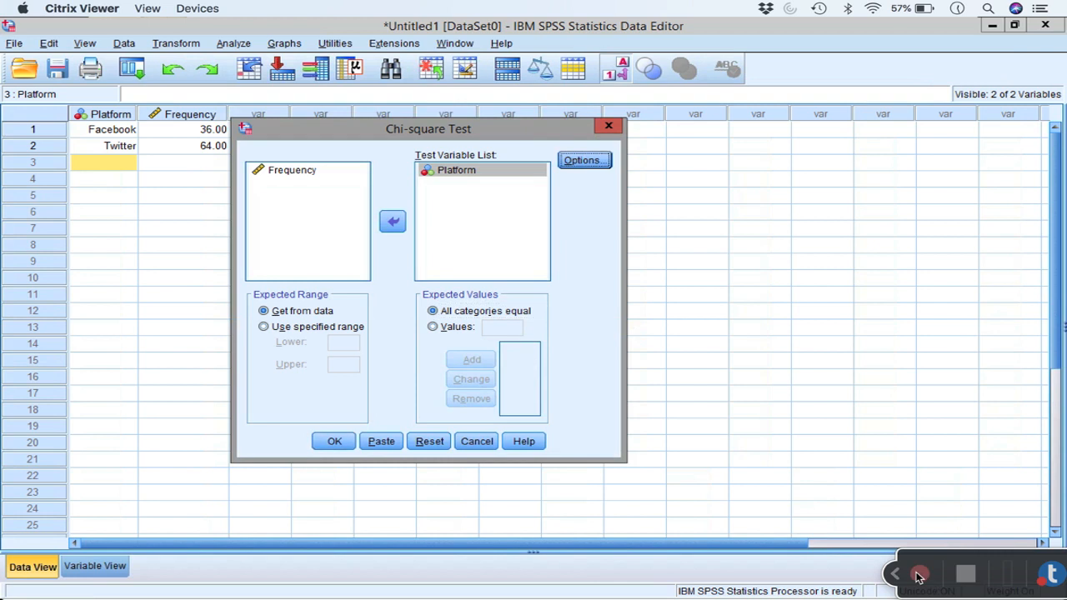
pyautogui.click(919, 575)
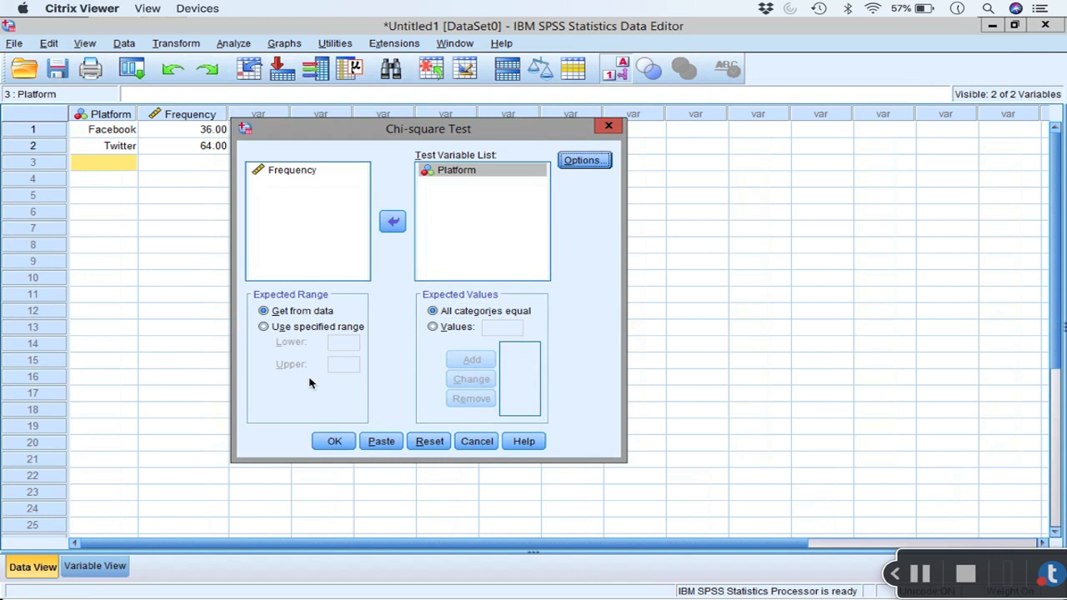
pyautogui.click(334, 442)
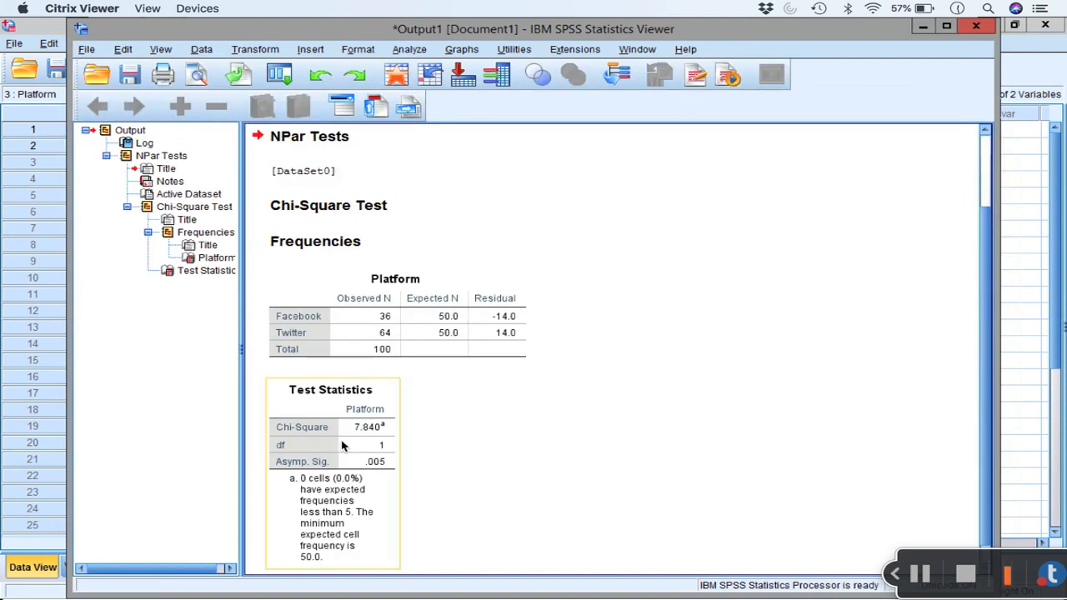
# Step: Examine the chi-square output: the syntax log, the Platform observed and expected frequencies, and the Test Statistics table
pyautogui.scroll(3, 341, 446)
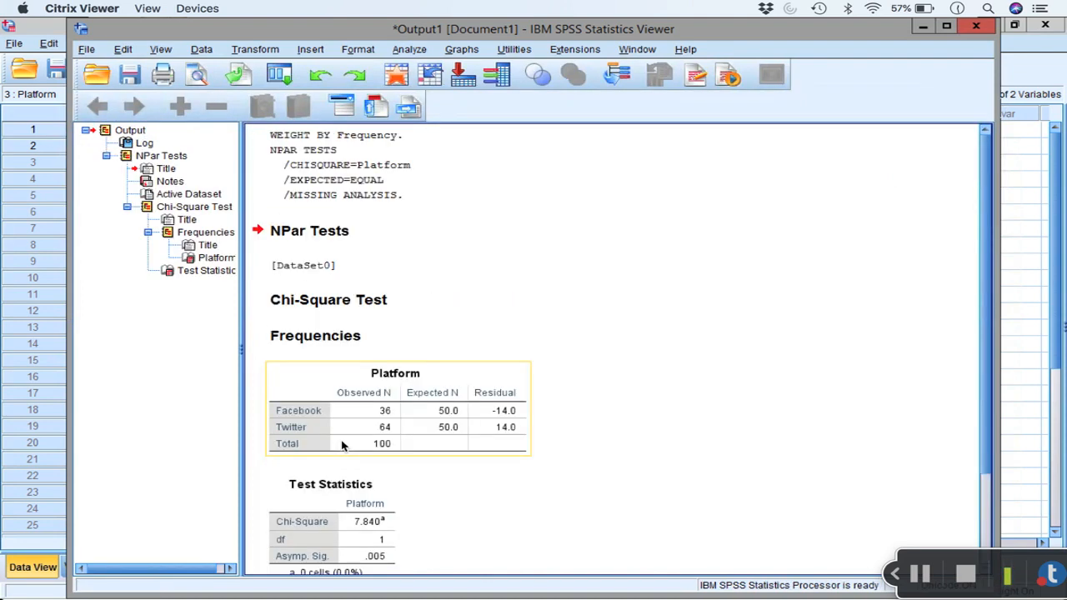
pyautogui.click(329, 142)
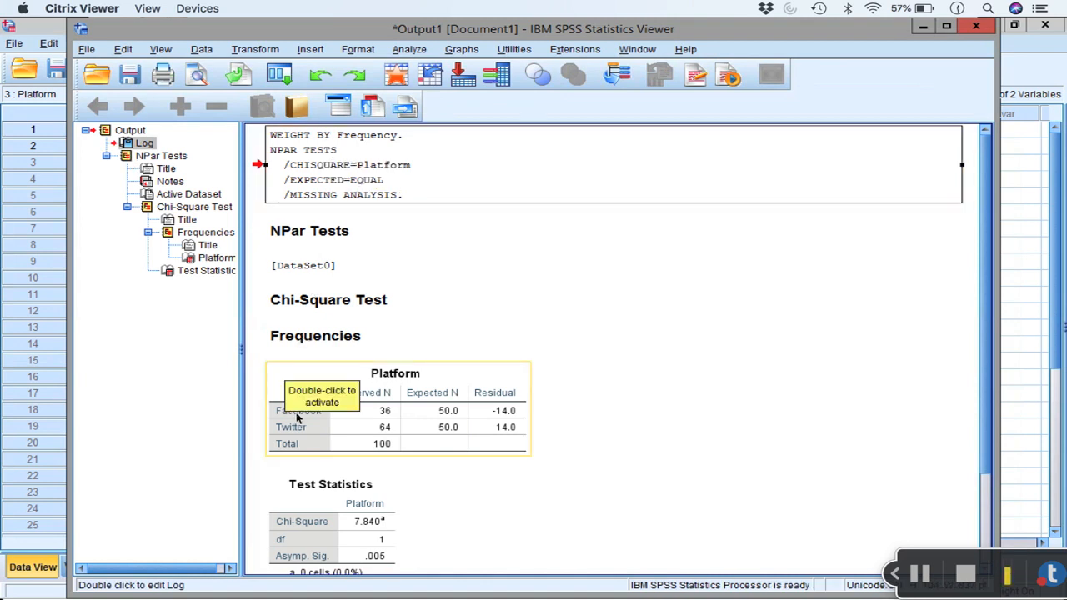
pyautogui.click(503, 390)
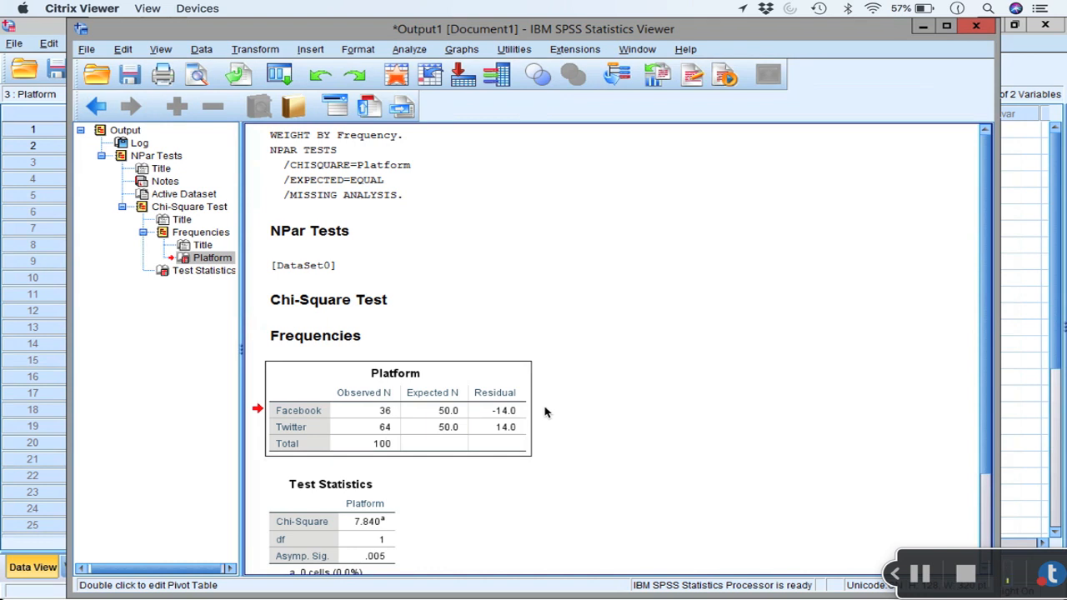
pyautogui.scroll(-3, 544, 412)
pyautogui.click(344, 375)
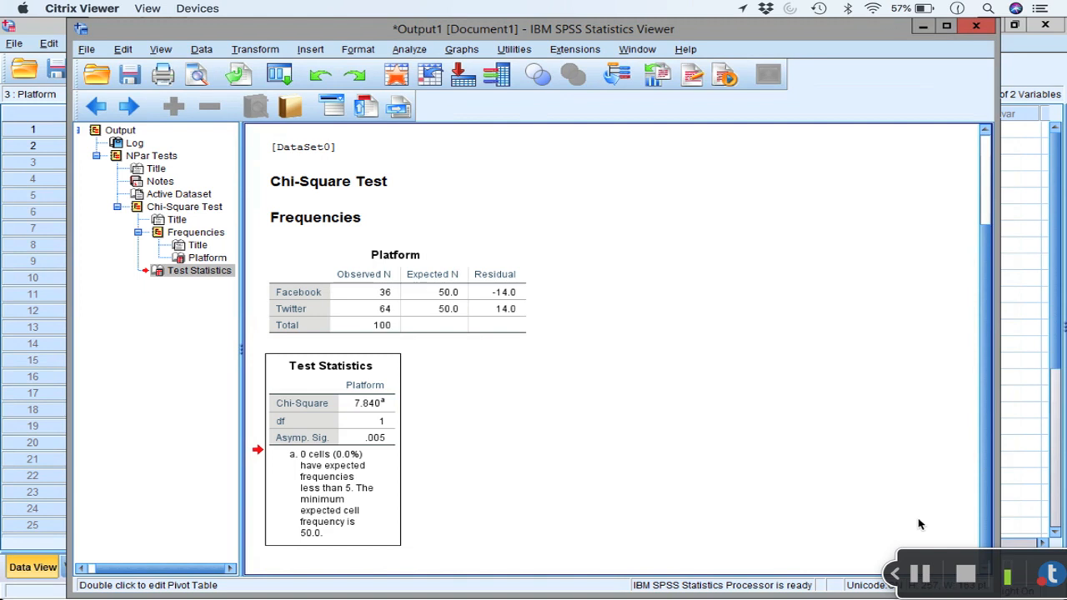
pyautogui.click(924, 575)
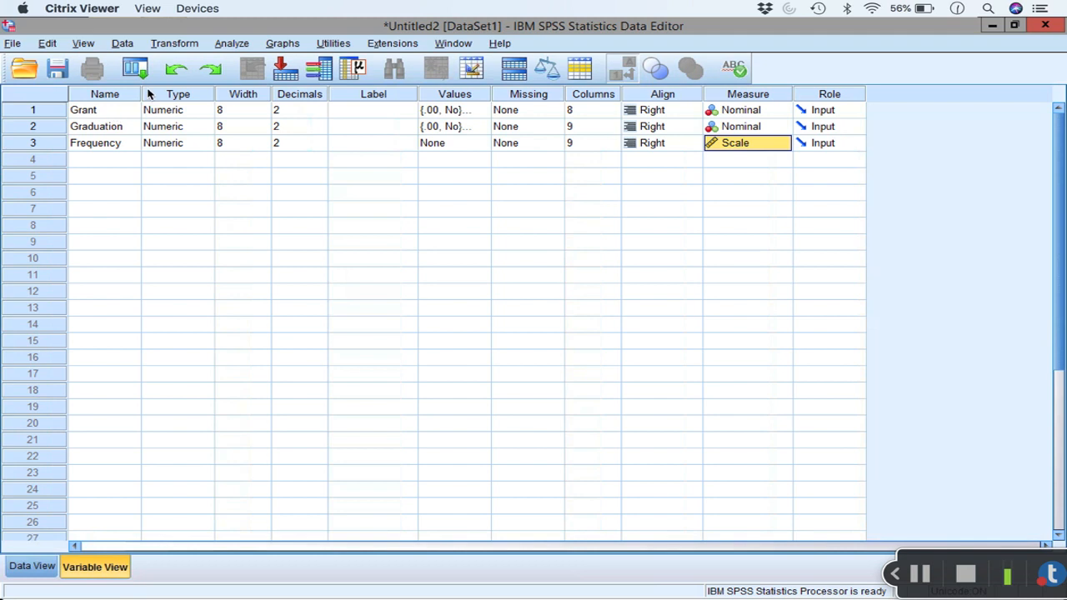
# Step: Widen the Name column and check the value labels defined for the Grant and Graduation variables
pyautogui.moveTo(142, 94); pyautogui.dragTo(157, 95)
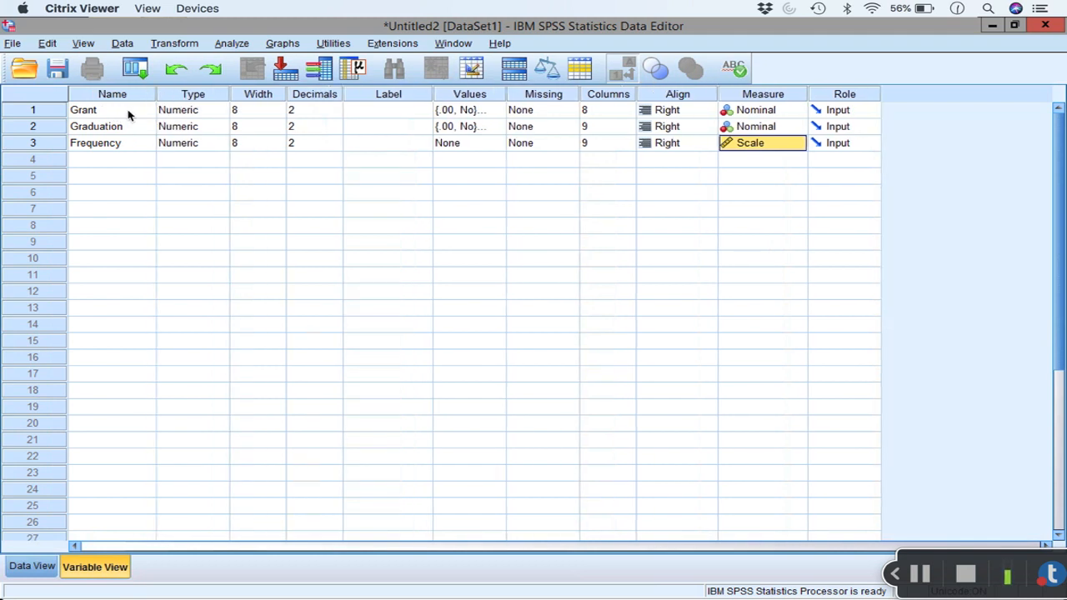
pyautogui.click(491, 110)
pyautogui.click(500, 110)
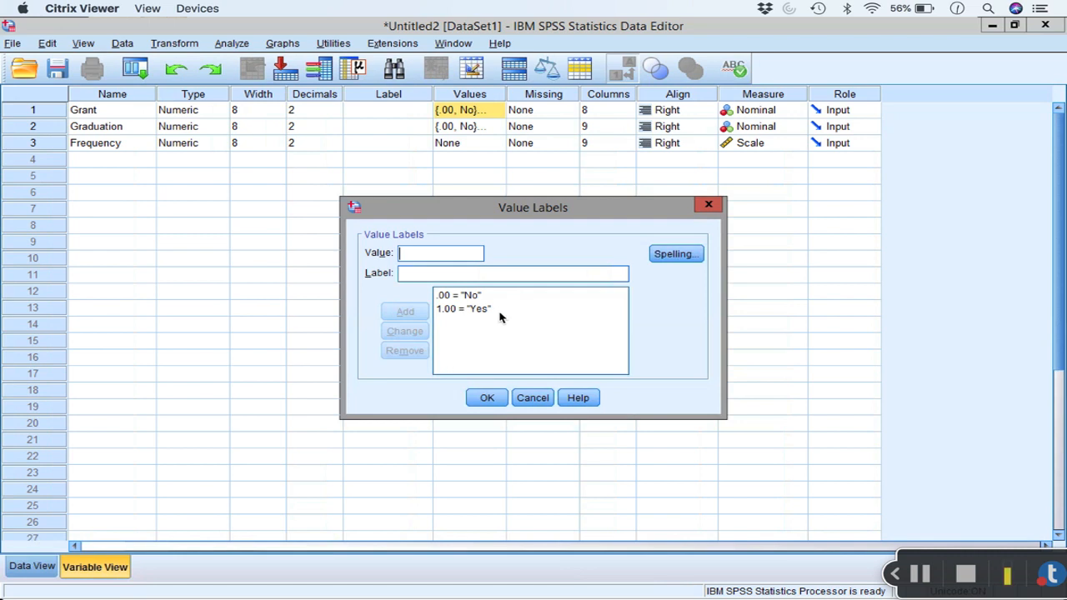
pyautogui.click(492, 400)
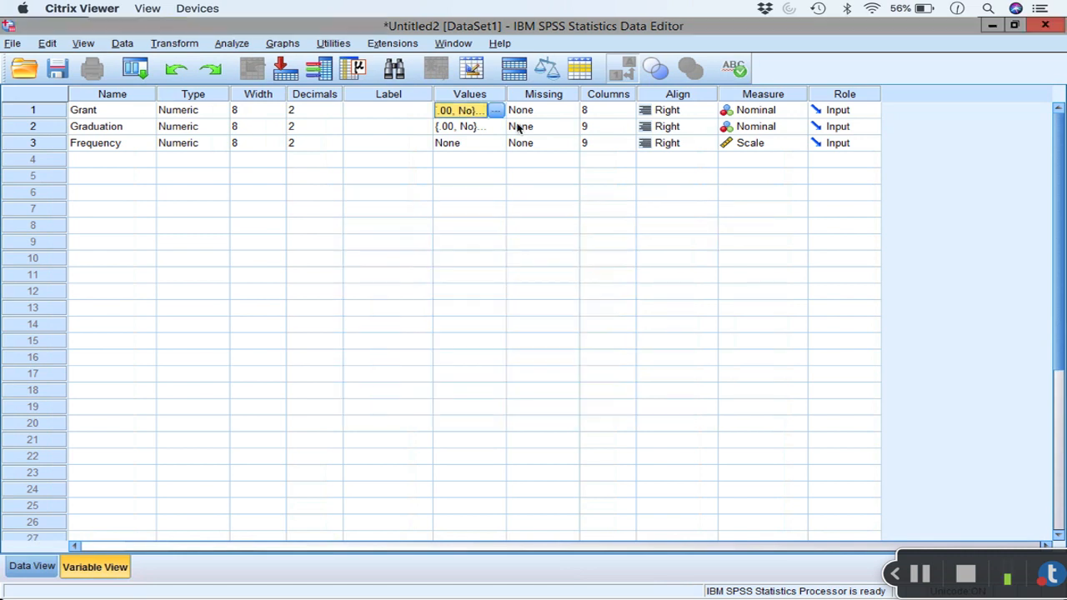
pyautogui.click(481, 126)
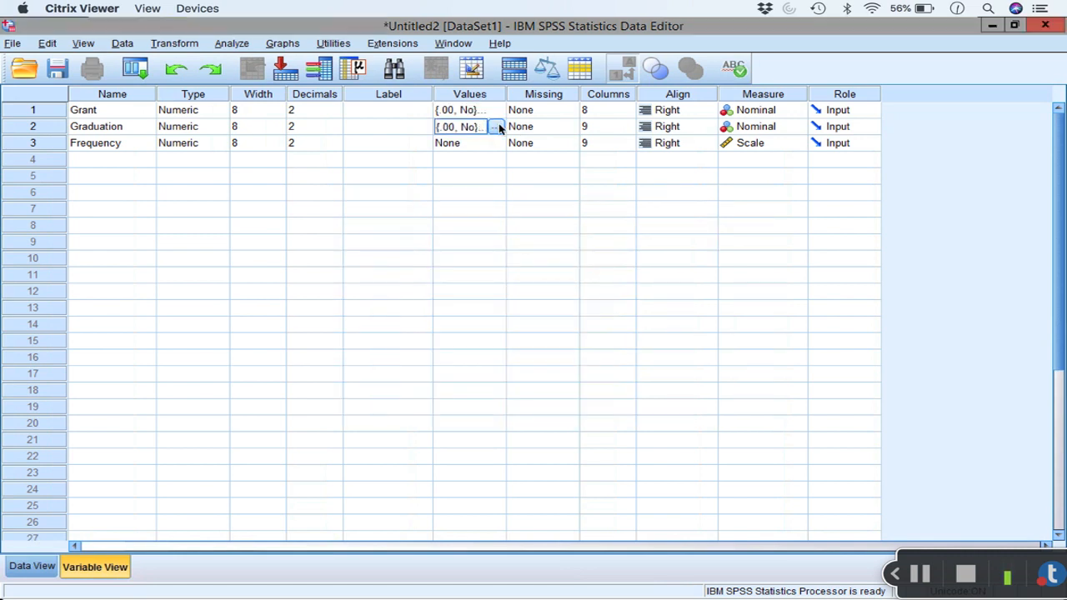
pyautogui.click(495, 127)
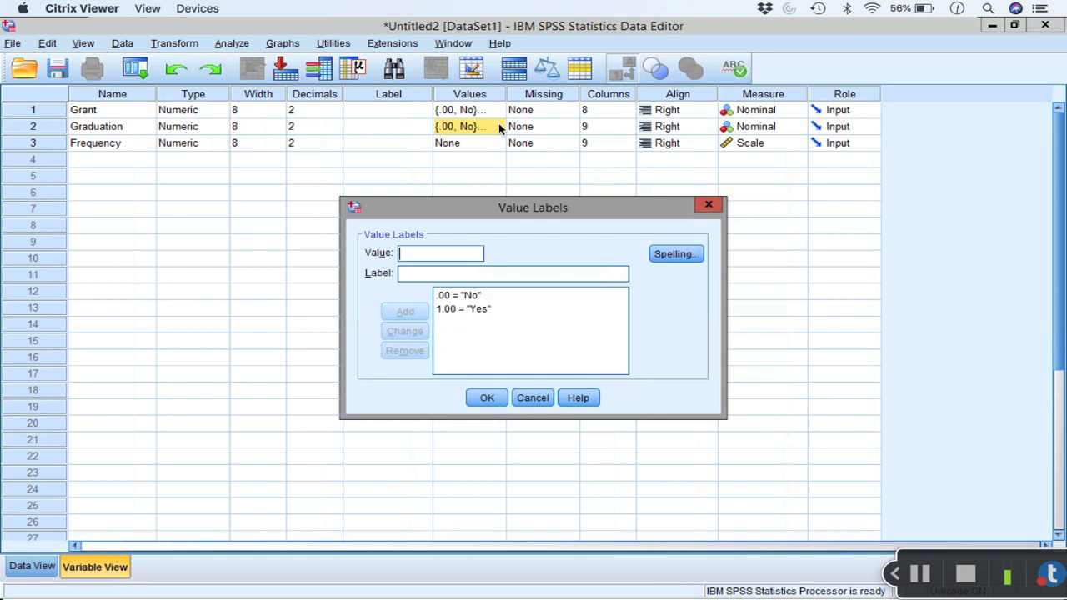
pyautogui.click(489, 400)
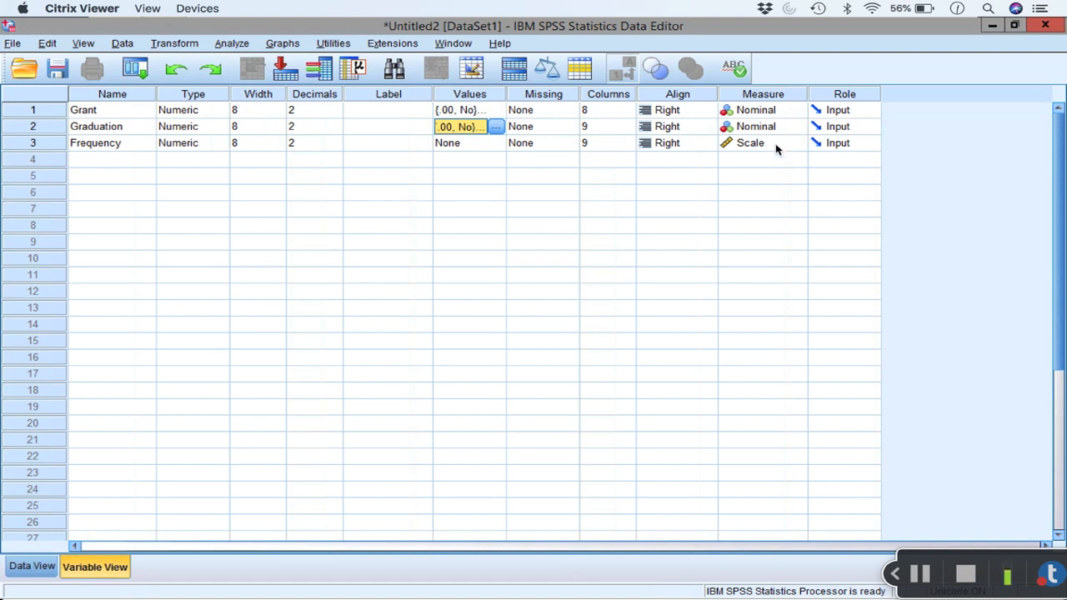
# Step: In the data grid, enter the first case with Grant 0 (No) and Graduation 0 (No)
pyautogui.click(33, 567)
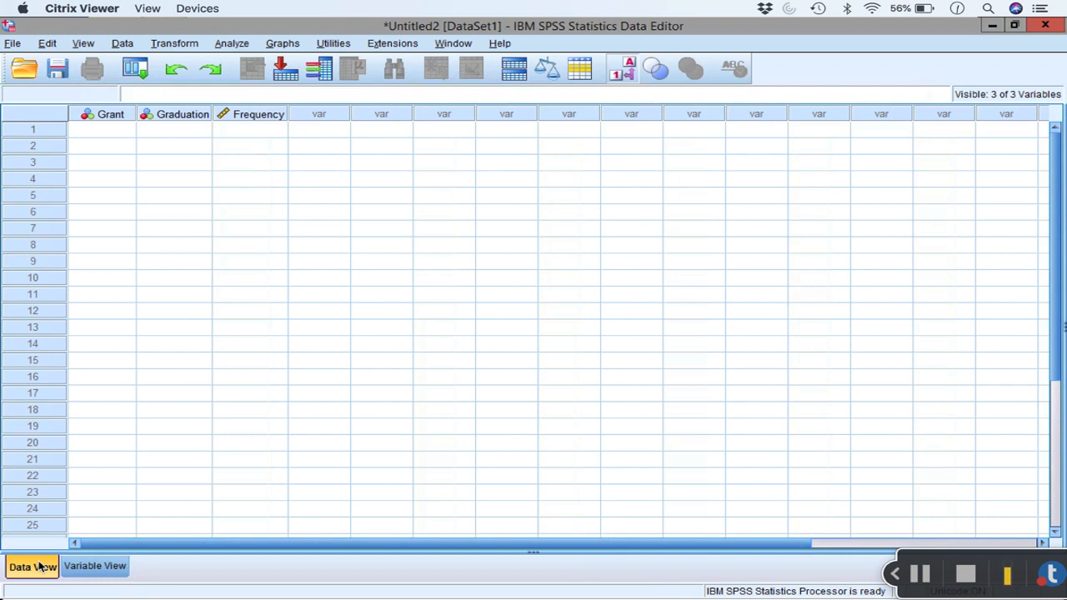
pyautogui.click(122, 131)
pyautogui.write('000')
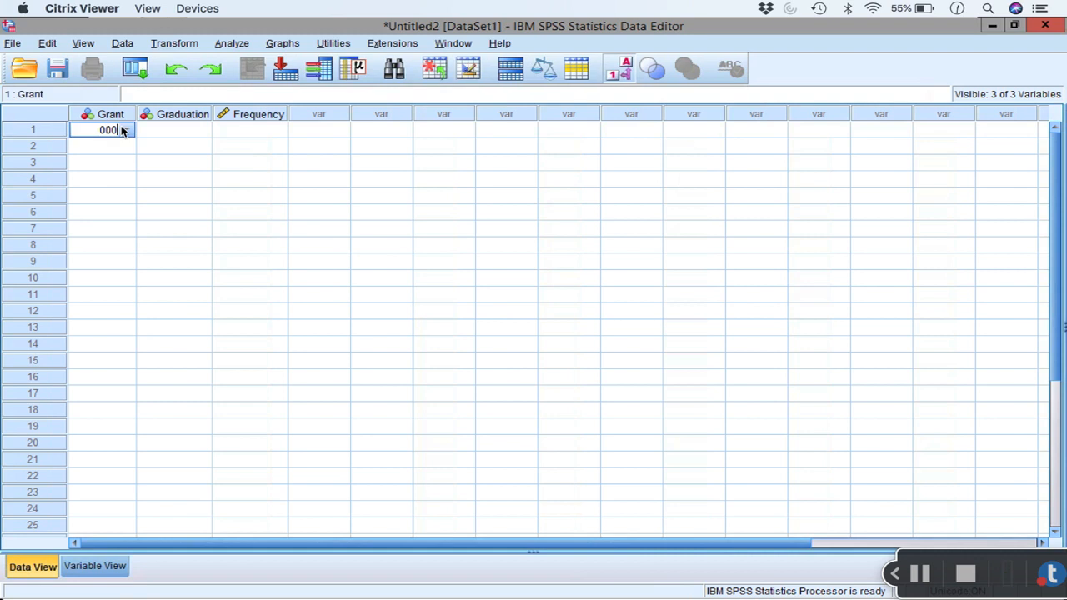
pyautogui.press('Return')
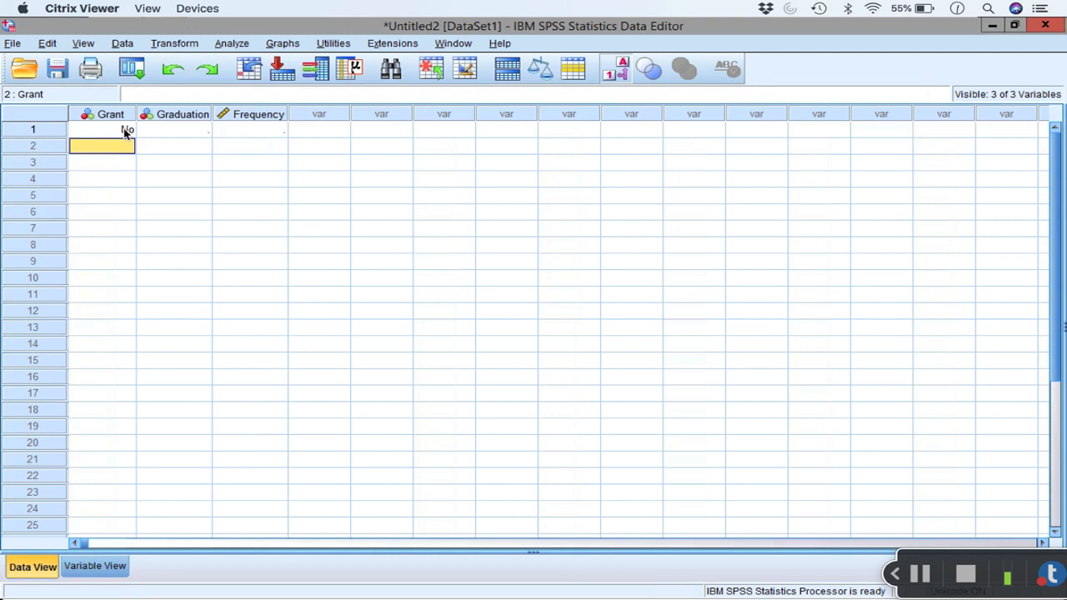
pyautogui.click(125, 131)
pyautogui.click(162, 130)
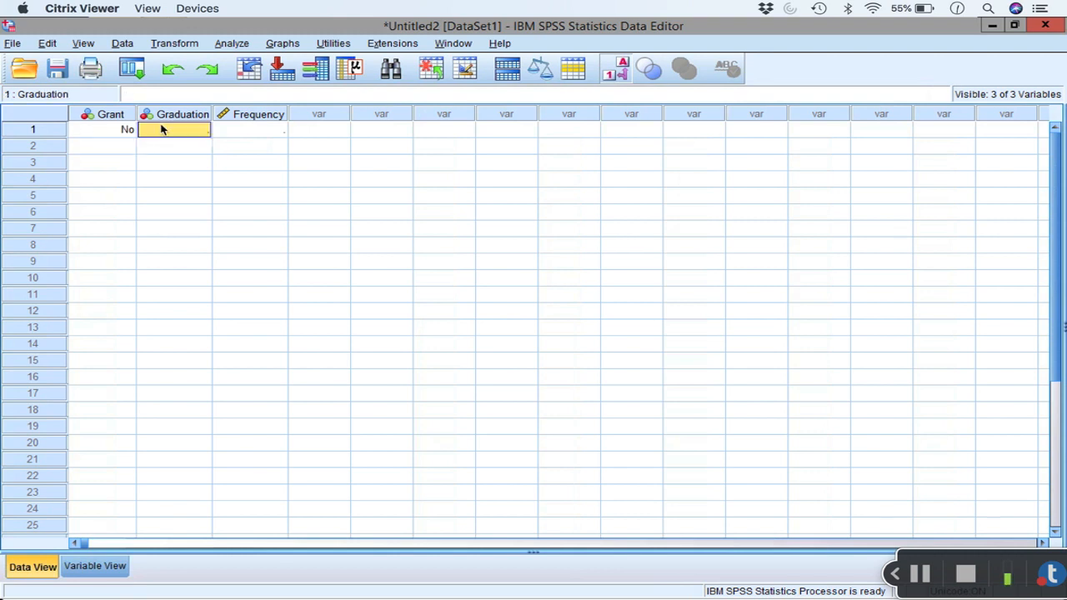
pyautogui.write('0')
pyautogui.press('Return')
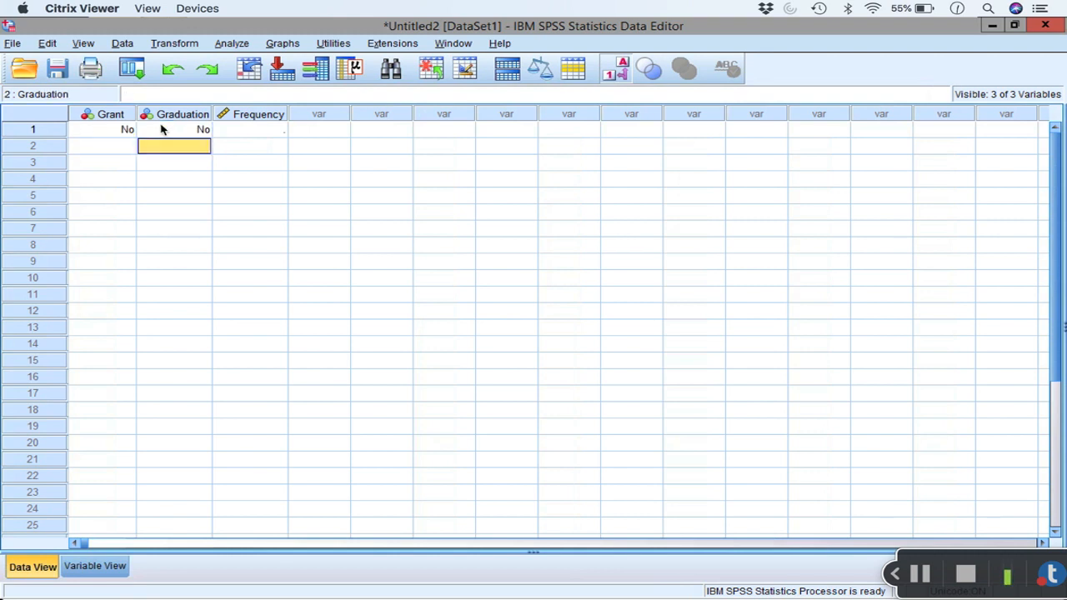
# Step: Enter the second case with Grant 0 (No) and Graduation 1 (Yes)
pyautogui.click(109, 148)
pyautogui.write('0')
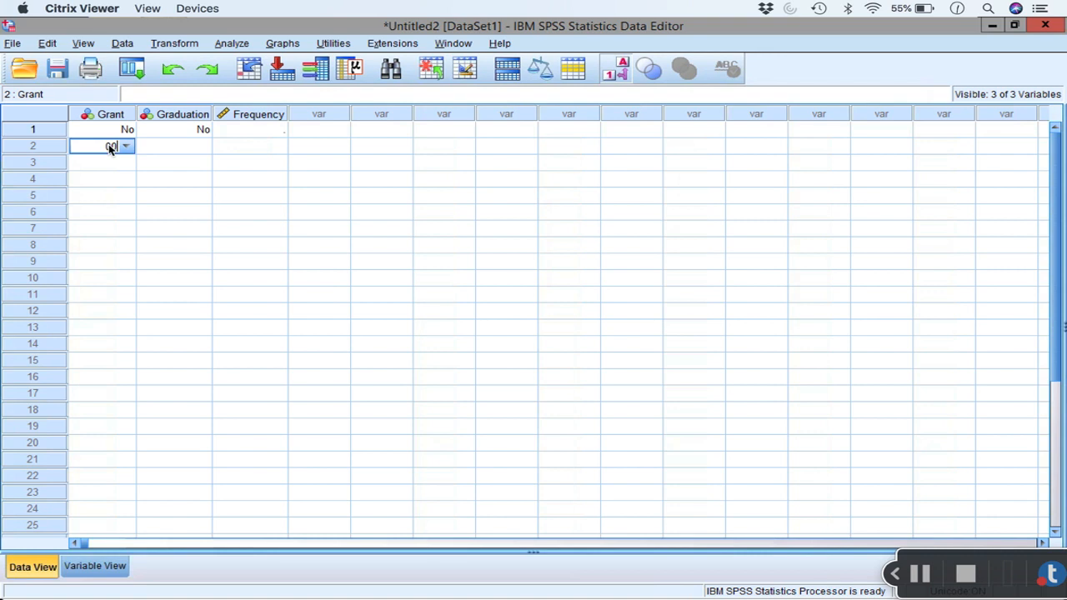
pyautogui.press('Tab')
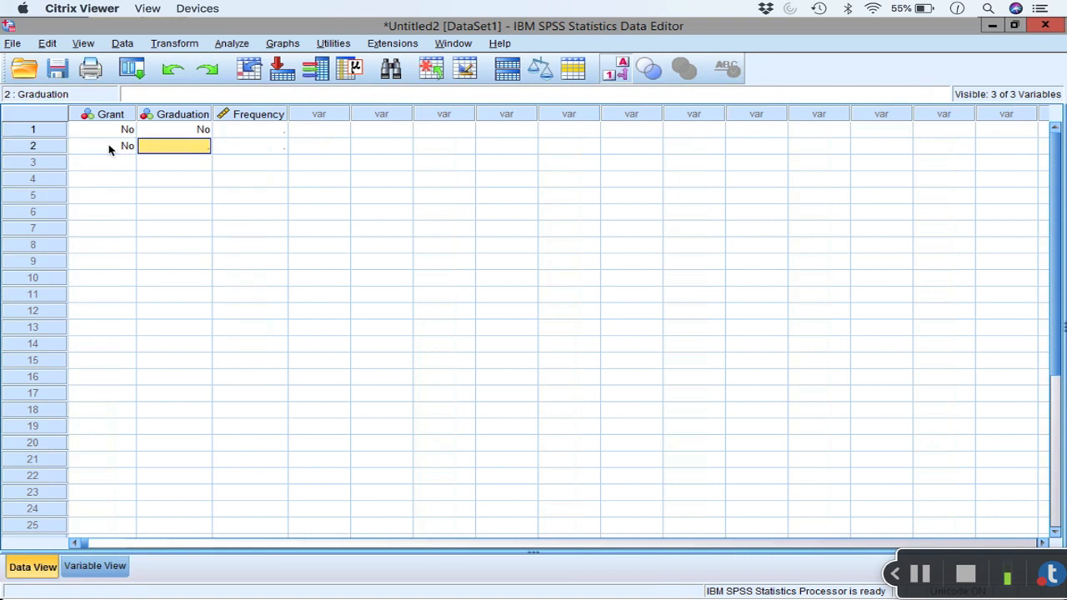
pyautogui.write('1')
pyautogui.press('Return')
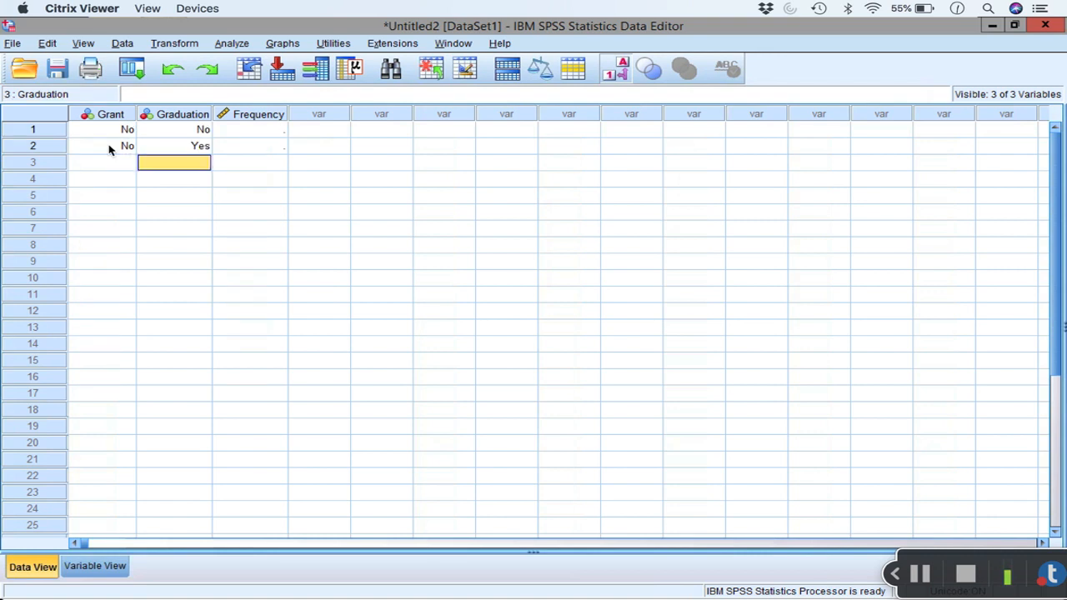
# Step: Enter the third case with Grant 1 (Yes) and Graduation 1 (Yes)
pyautogui.press('Left')
pyautogui.write('1')
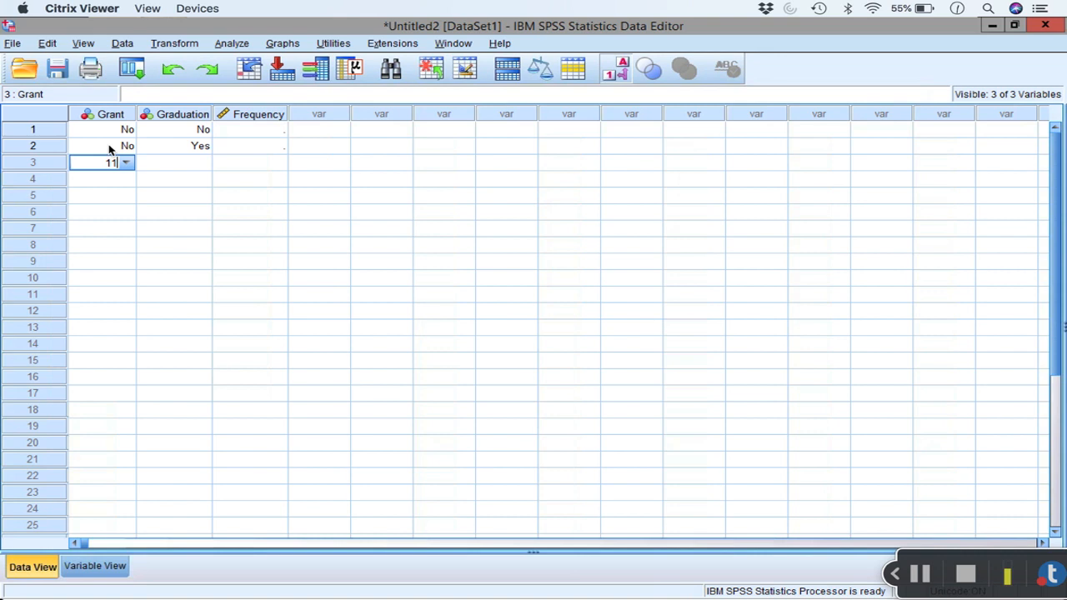
pyautogui.press('Tab')
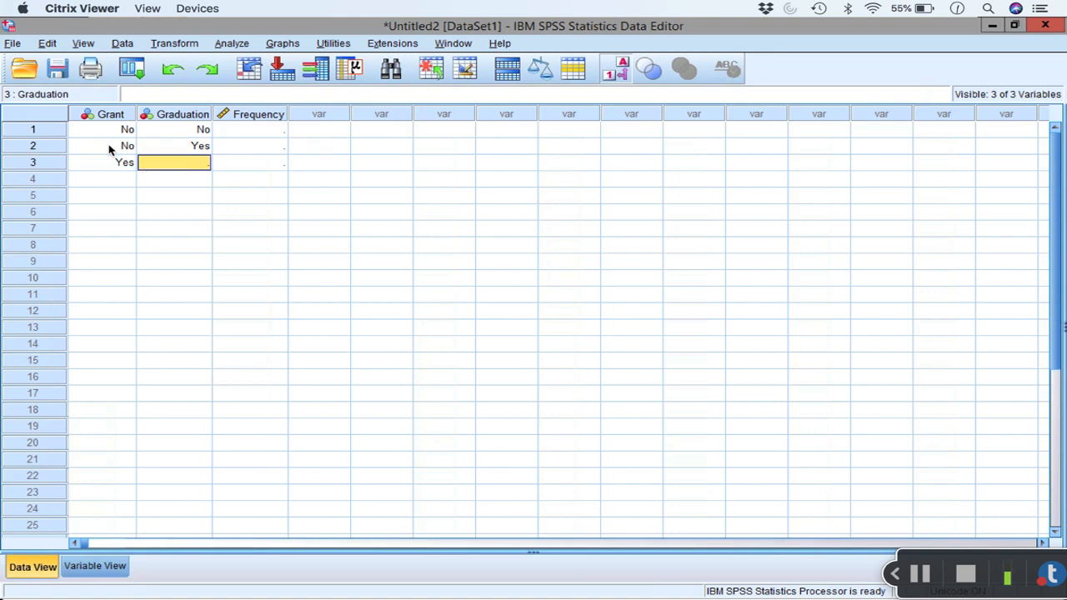
pyautogui.write('1')
pyautogui.press('Return')
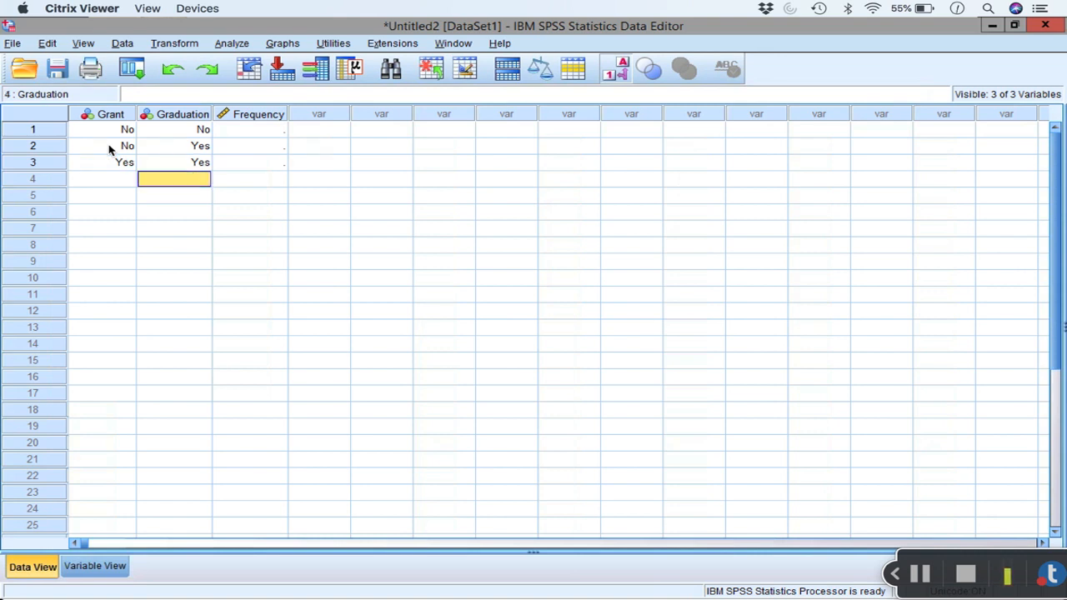
# Step: Enter the fourth case with Grant 1 (Yes) and Graduation 0 (No), and fill Frequency with 75, 18, 33 and 60 for the four cases
pyautogui.press('Left')
pyautogui.write('1')
pyautogui.press('Tab')
pyautogui.write('0')
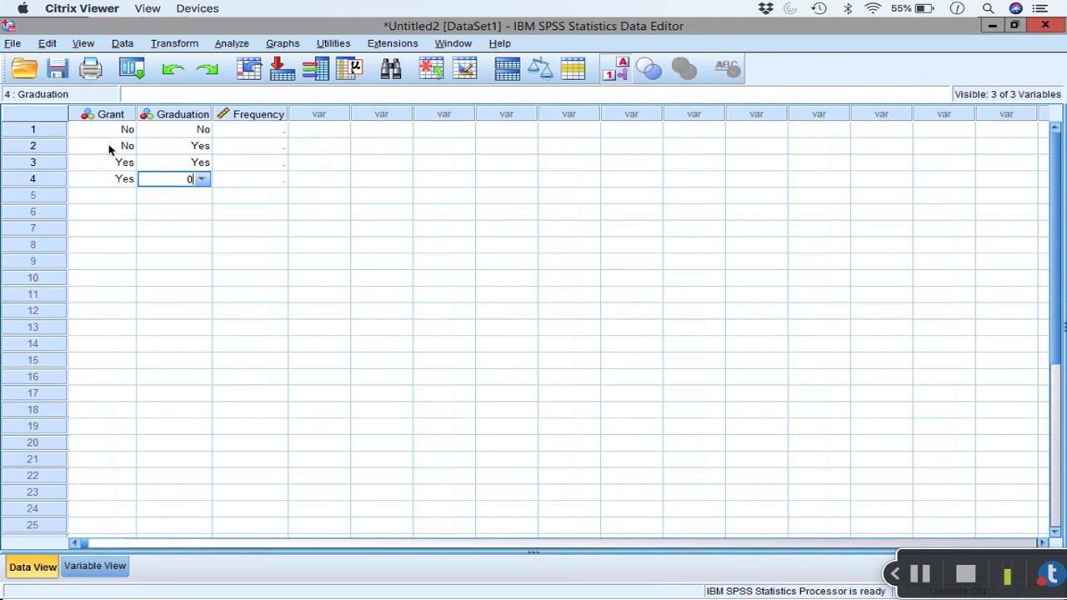
pyautogui.press('Return')
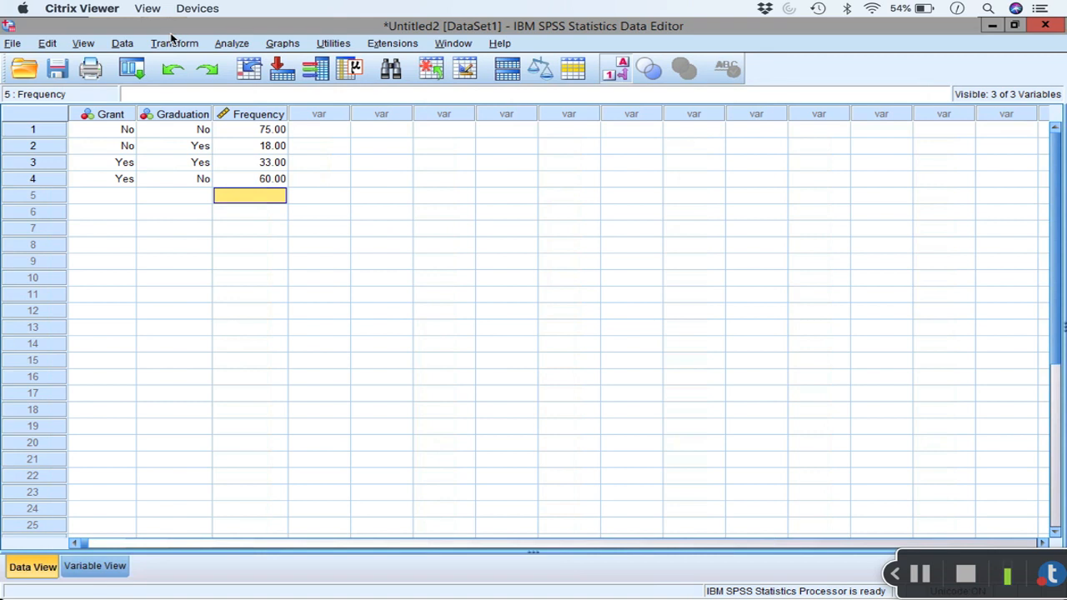
# Step: Weight the Grant and Graduation cases by the Frequency variable
pyautogui.click(125, 42)
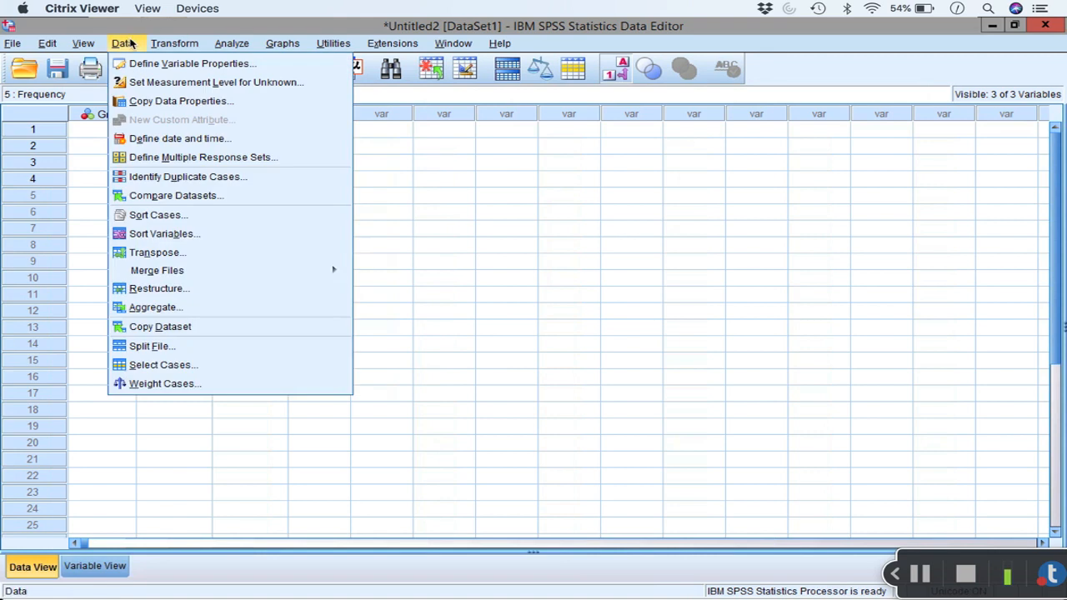
pyautogui.click(179, 383)
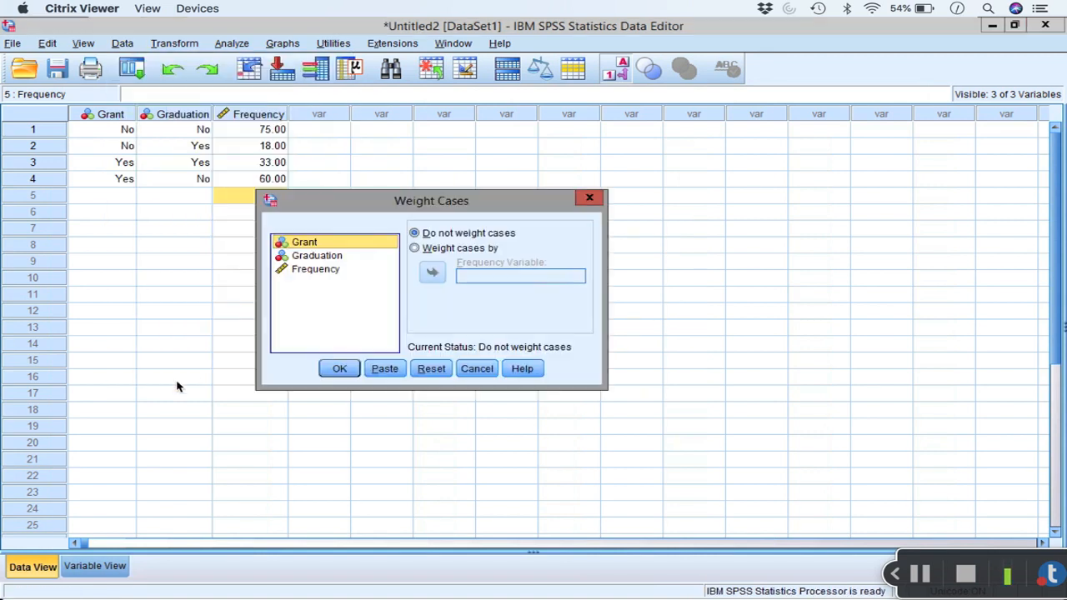
pyautogui.click(330, 270)
pyautogui.click(414, 248)
pyautogui.click(432, 273)
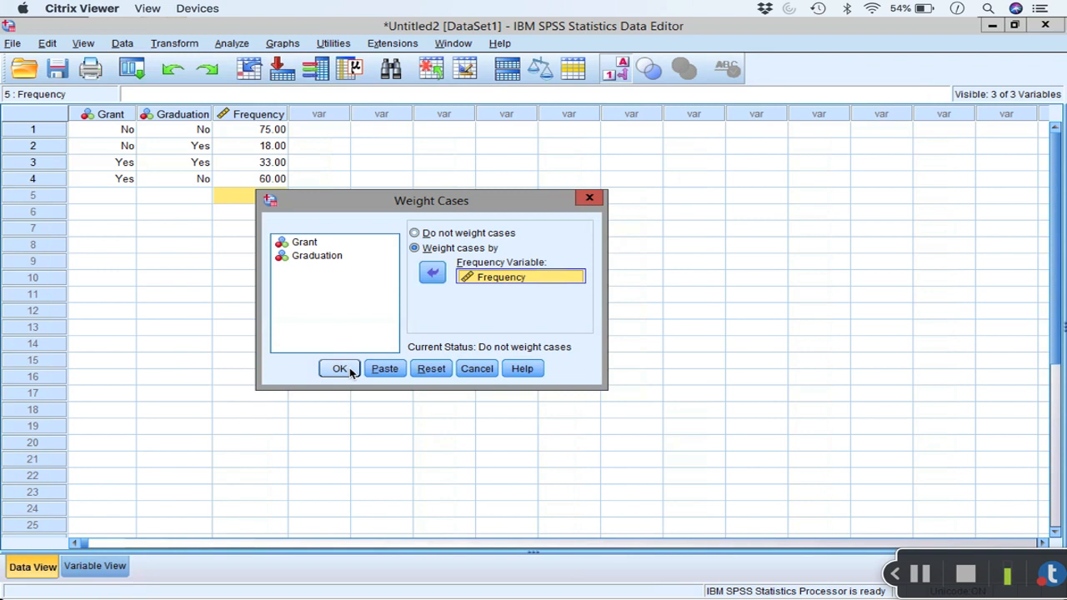
pyautogui.click(339, 368)
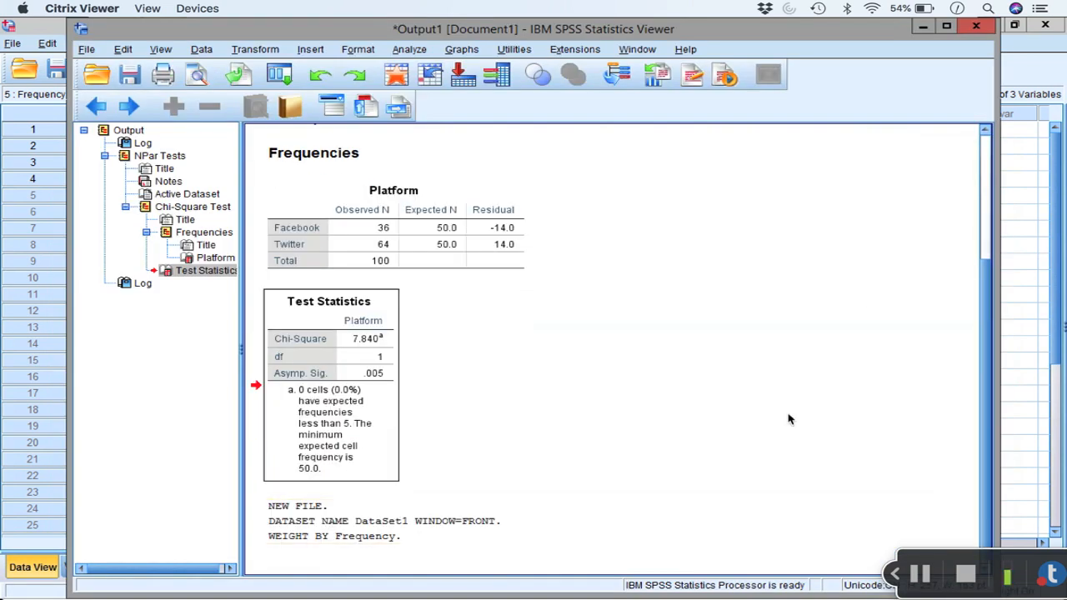
# Step: Back in the data set, set up a Crosstabs analysis with Grant in the rows and Graduation in the columns
pyautogui.click(1025, 277)
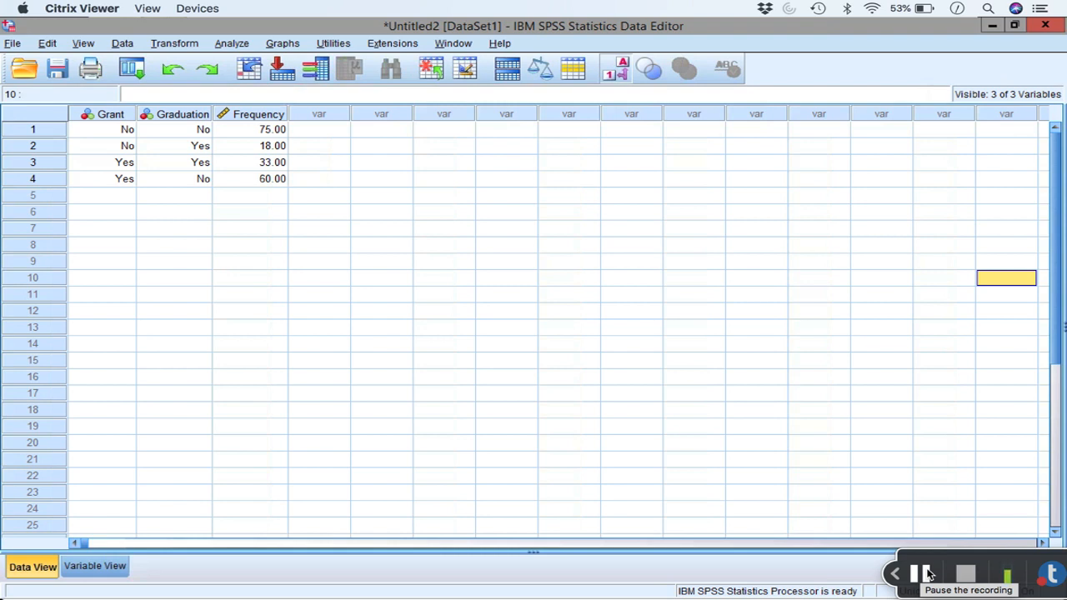
pyautogui.click(234, 44)
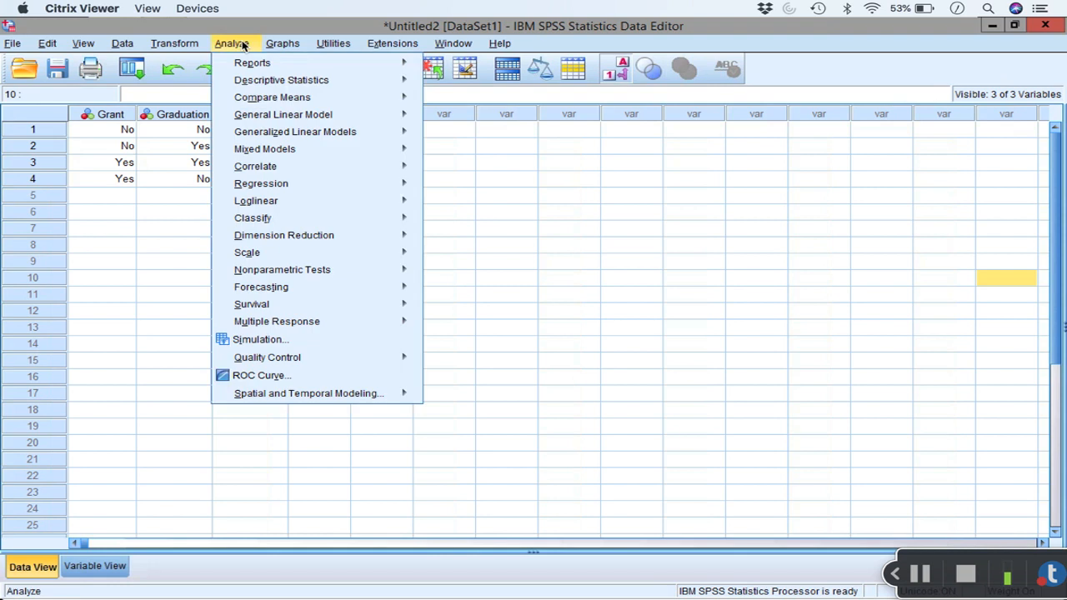
pyautogui.moveTo(363, 87)
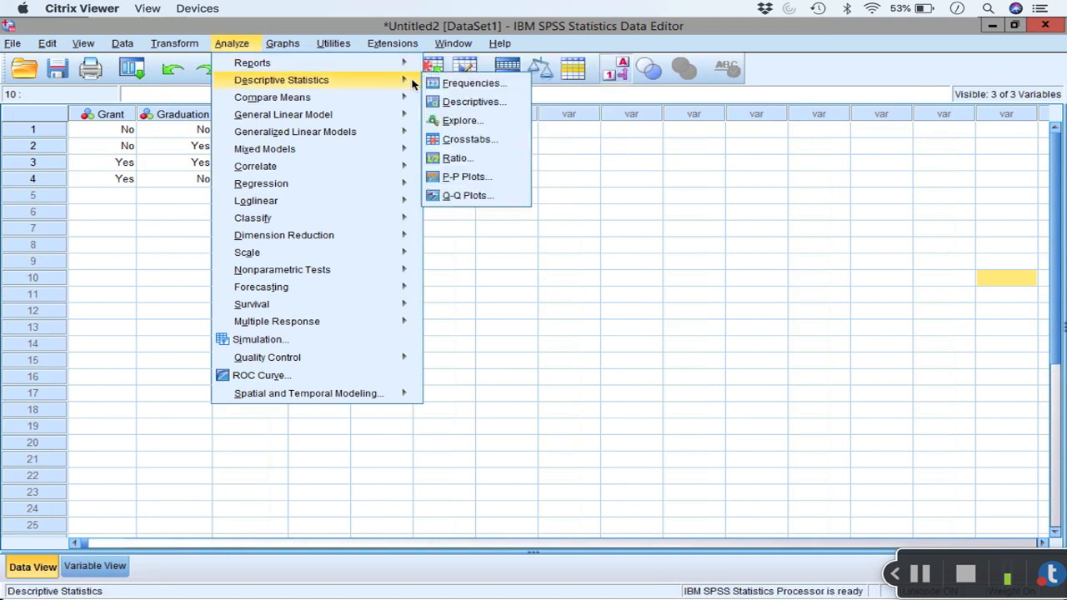
pyautogui.click(503, 142)
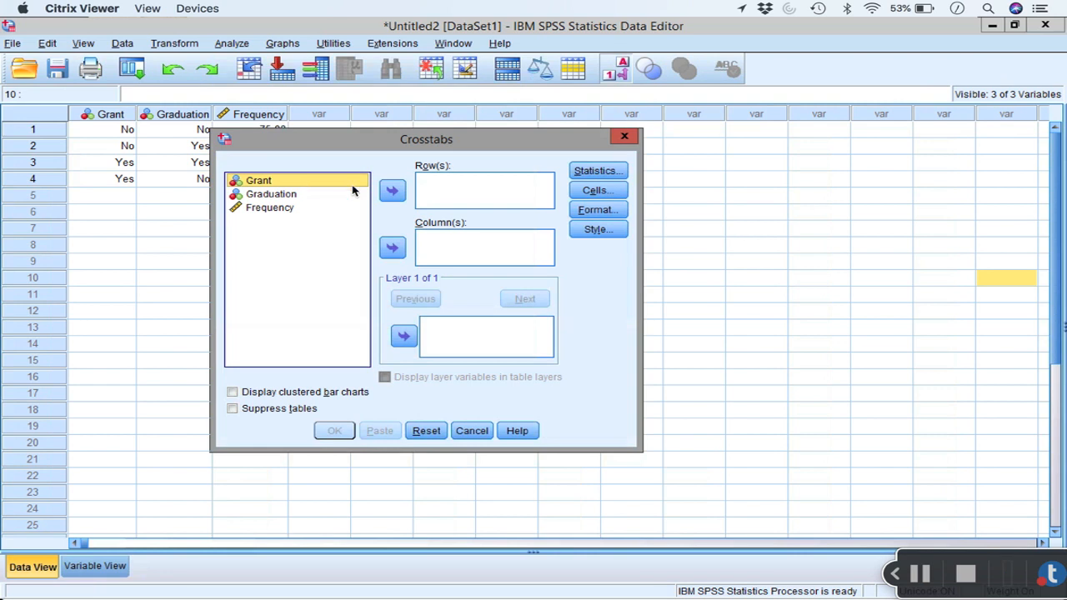
pyautogui.click(393, 192)
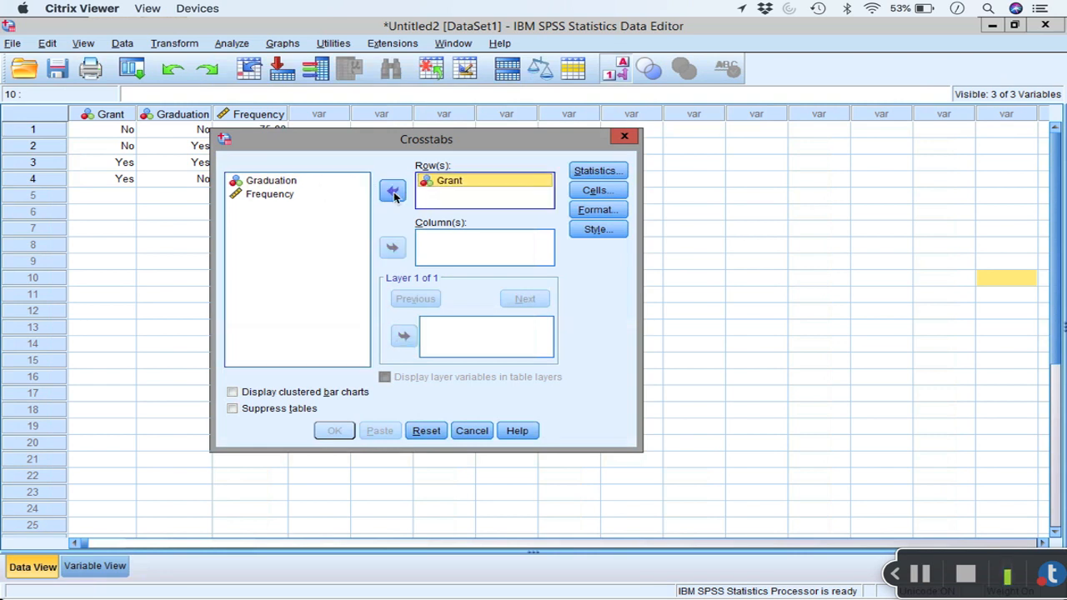
pyautogui.click(311, 184)
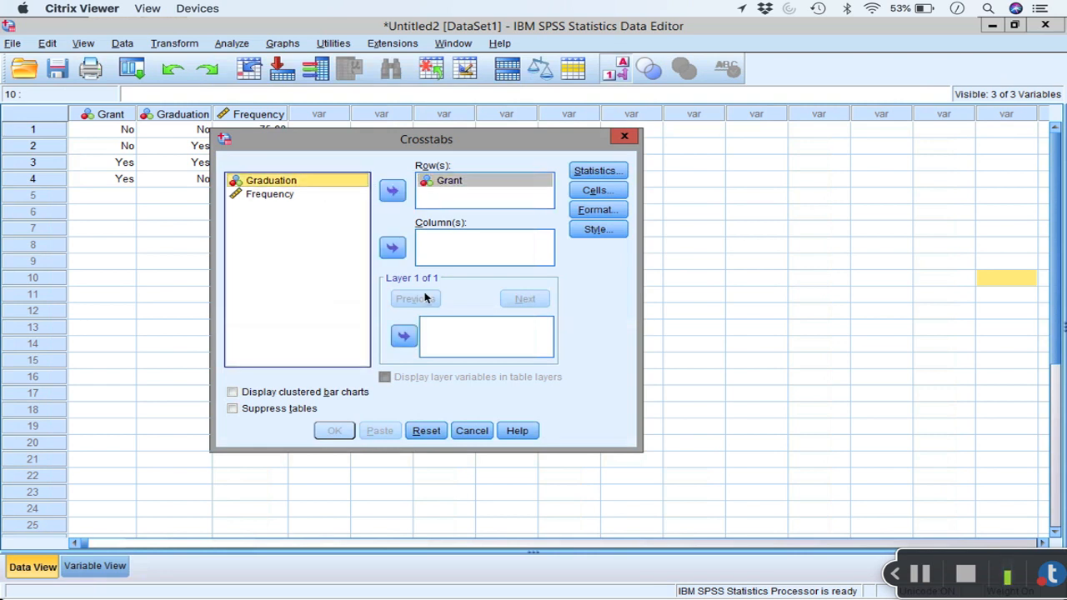
pyautogui.click(393, 247)
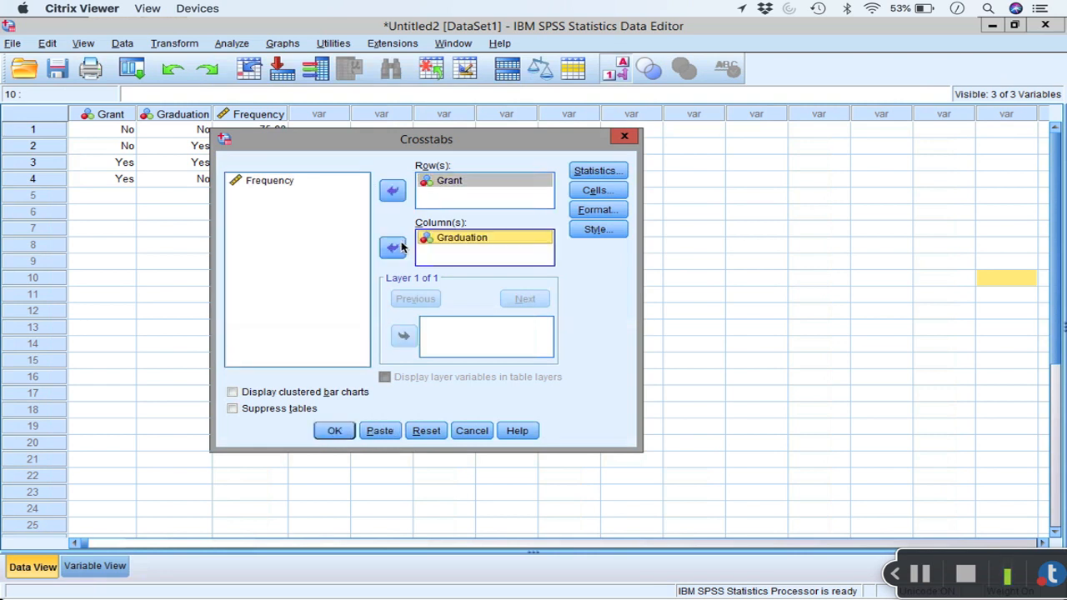
# Step: Request the Chi-square statistic for the crosstab
pyautogui.click(609, 171)
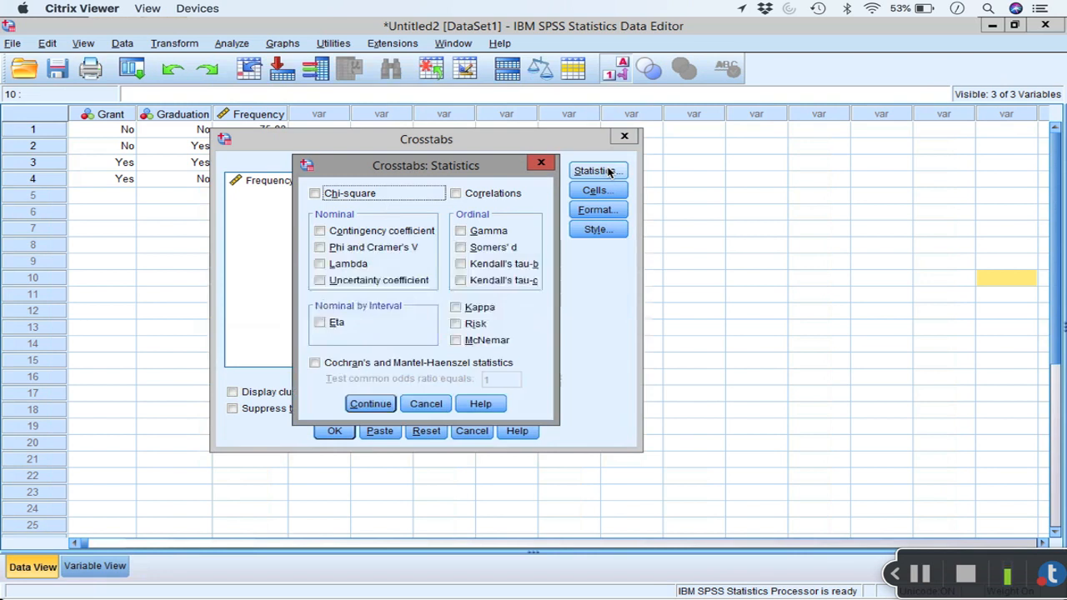
pyautogui.click(316, 194)
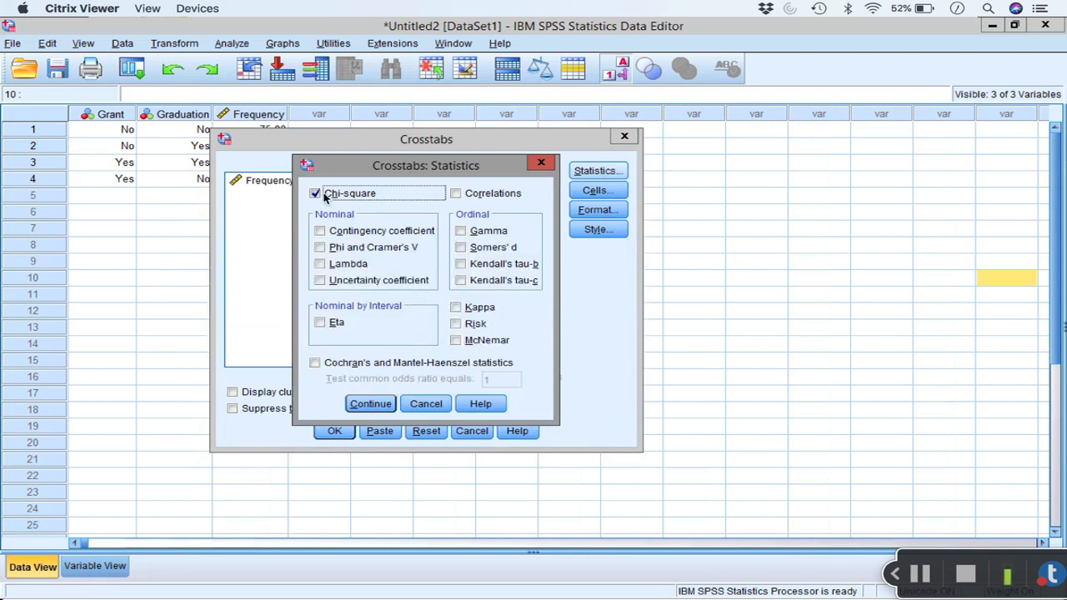
pyautogui.click(370, 403)
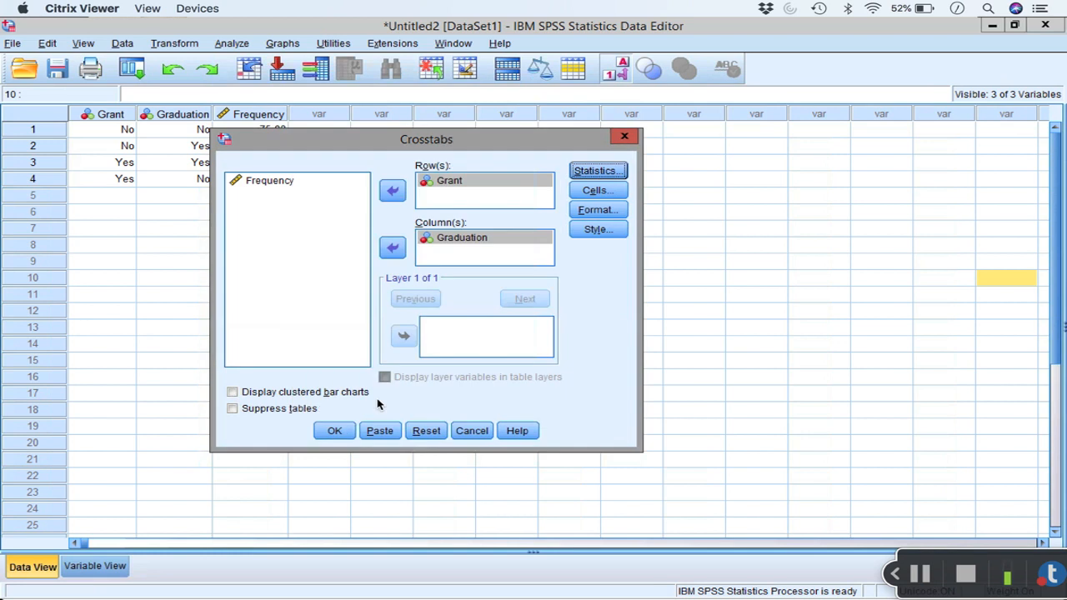
# Step: Include expected counts alongside the observed counts in the crosstab cells and run the Crosstabs analysis
pyautogui.click(626, 193)
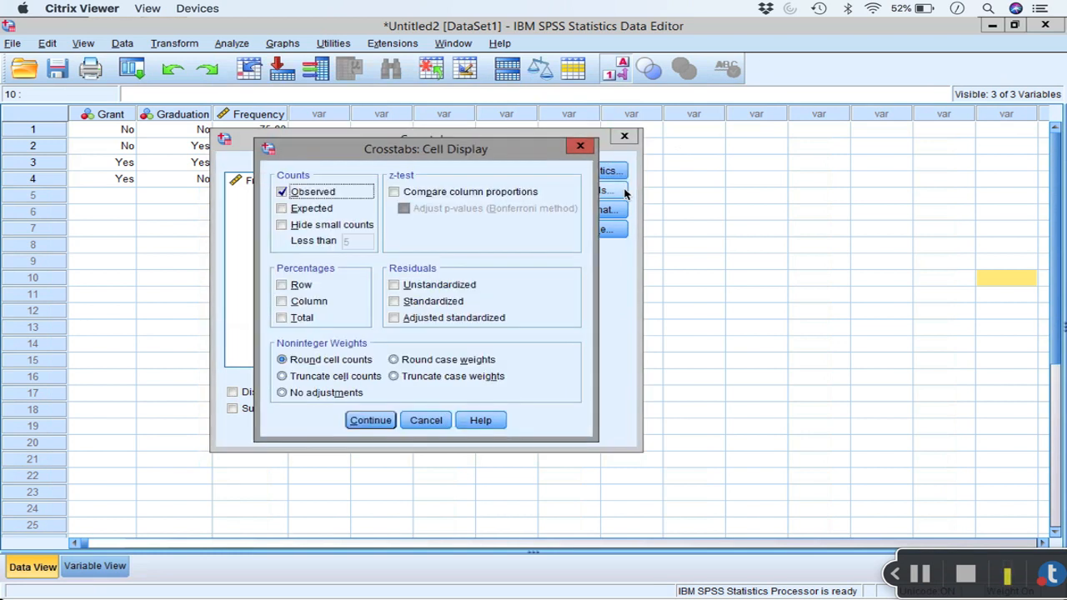
pyautogui.click(289, 212)
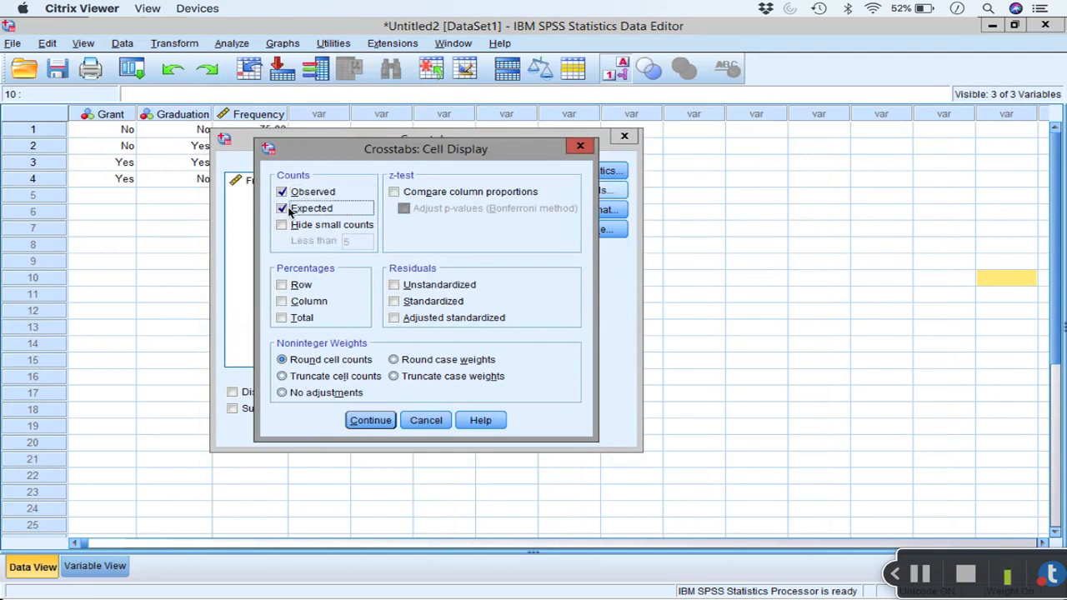
pyautogui.click(370, 420)
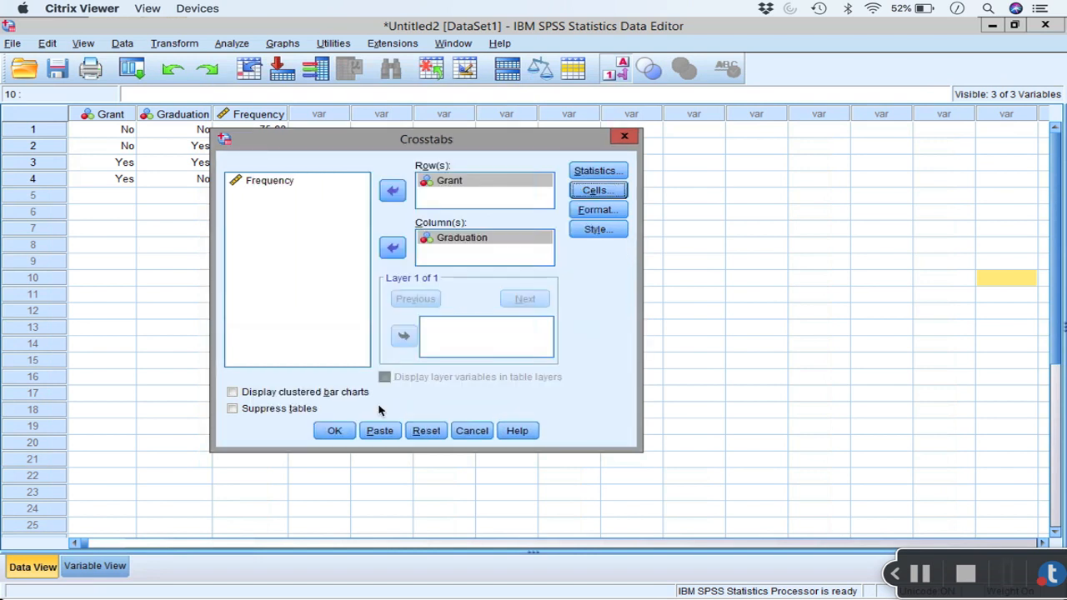
pyautogui.click(334, 431)
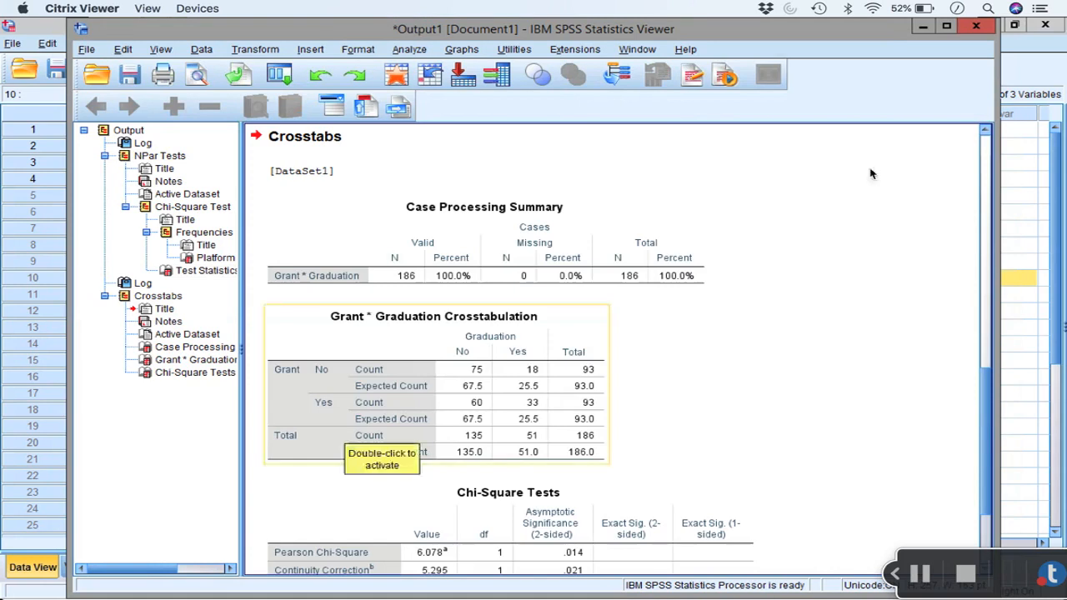
# Step: Examine the Crosstabs output, comparing observed and expected counts in the Grant * Graduation table and reading the Chi-Square Tests table
pyautogui.scroll(-1, 837, 226)
pyautogui.scroll(5, 837, 226)
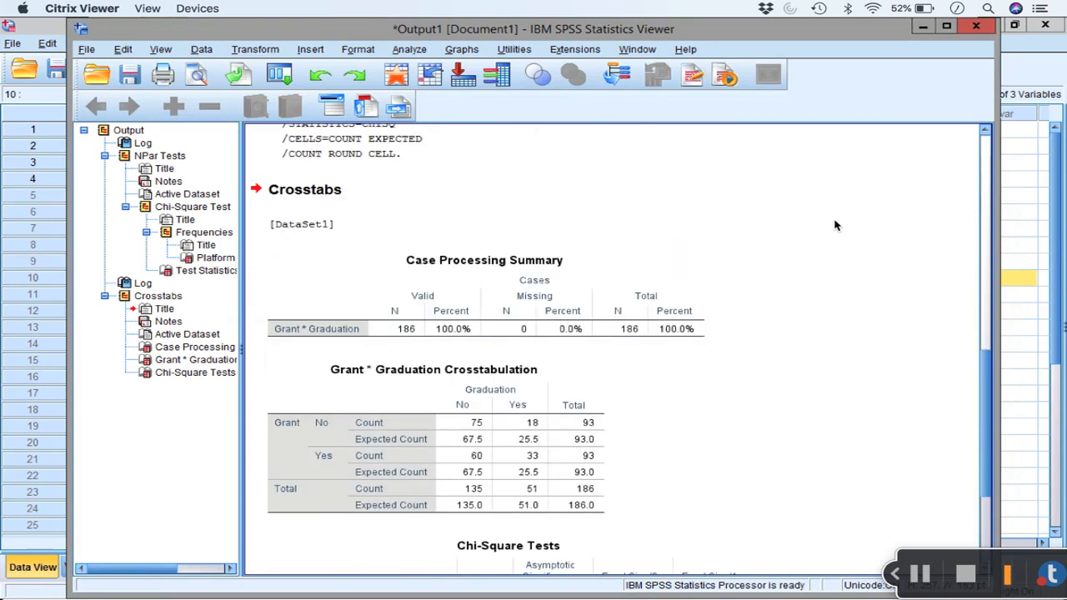
pyautogui.scroll(-5, 836, 226)
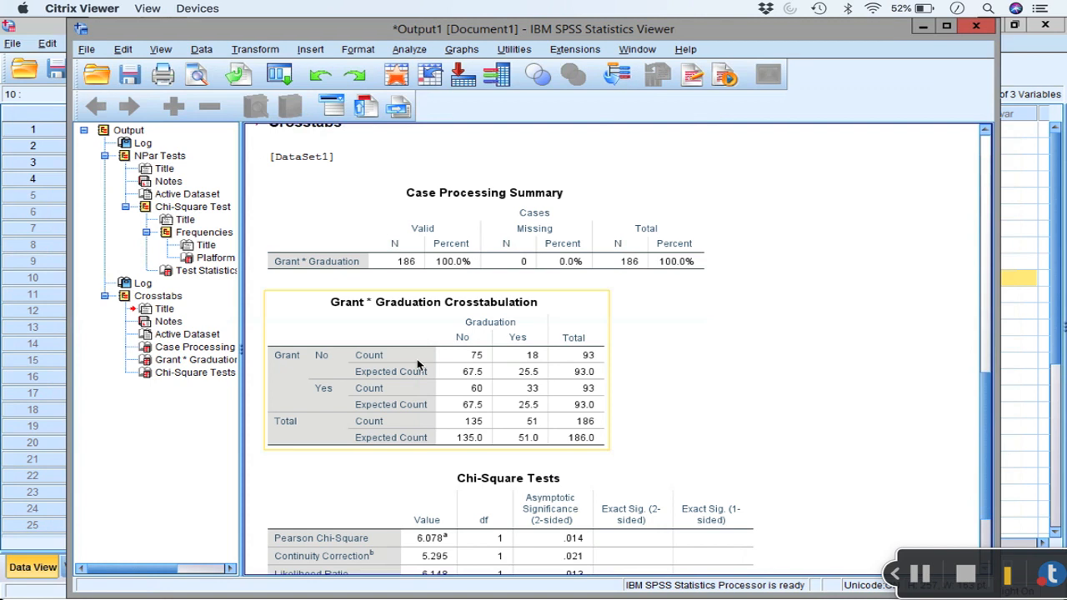
pyautogui.click(379, 374)
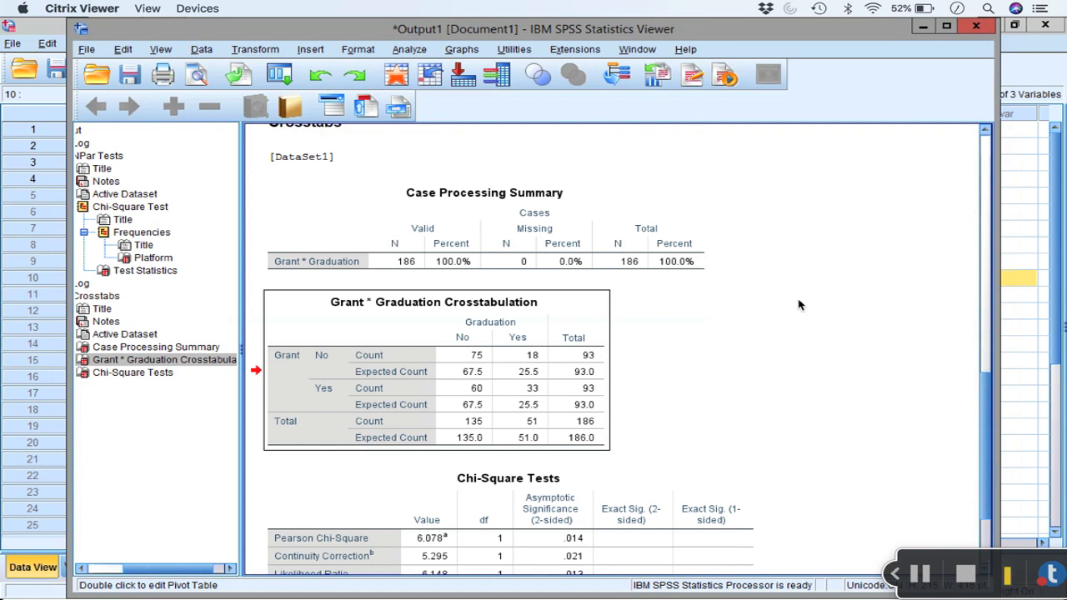
pyautogui.scroll(-3, 799, 305)
pyautogui.click(320, 422)
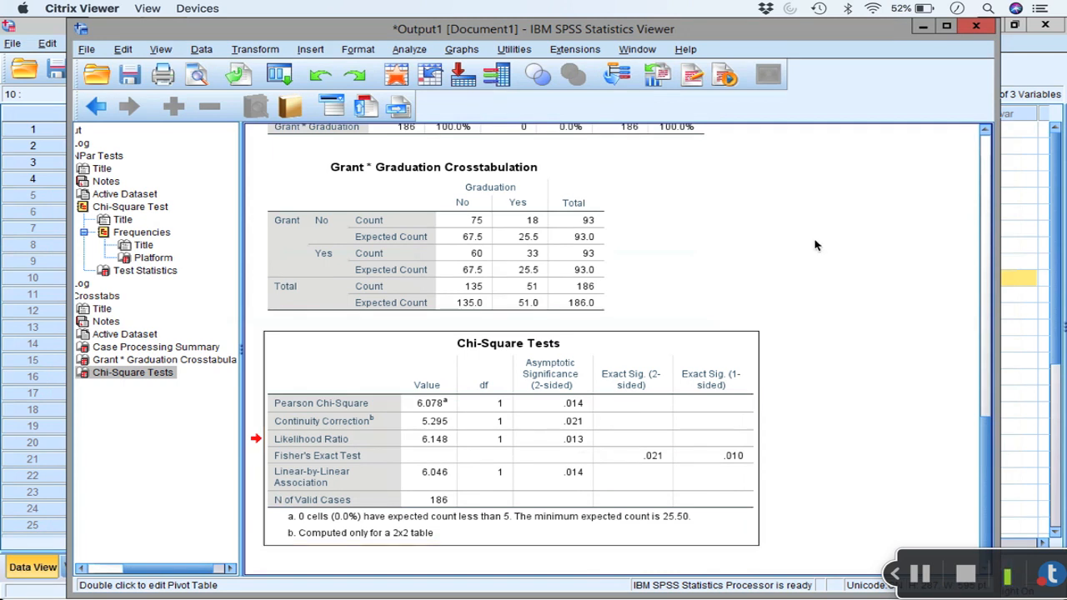
pyautogui.scroll(3, 816, 245)
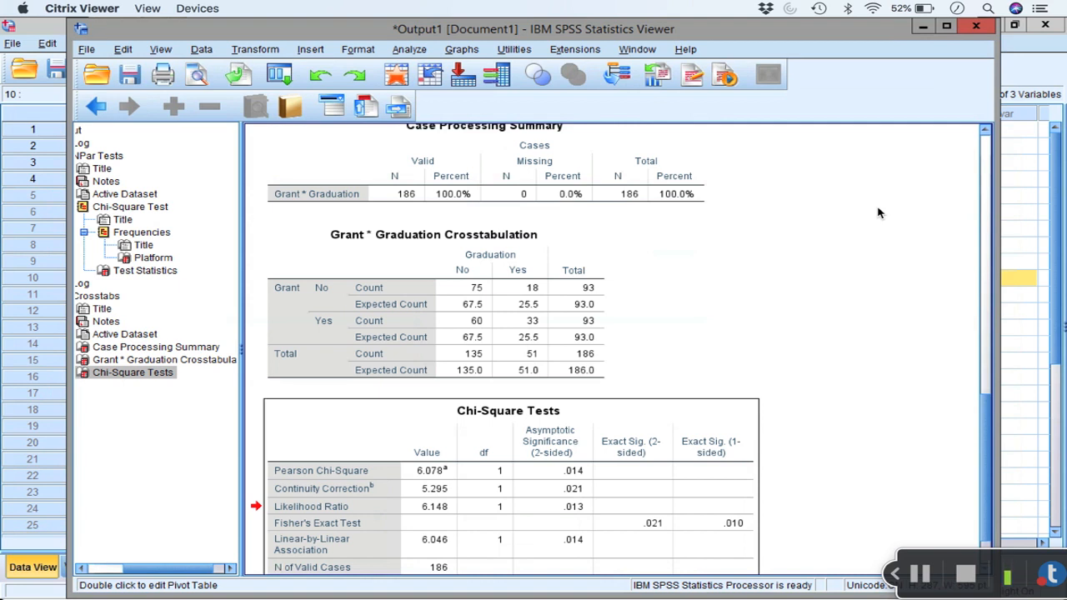
pyautogui.click(921, 573)
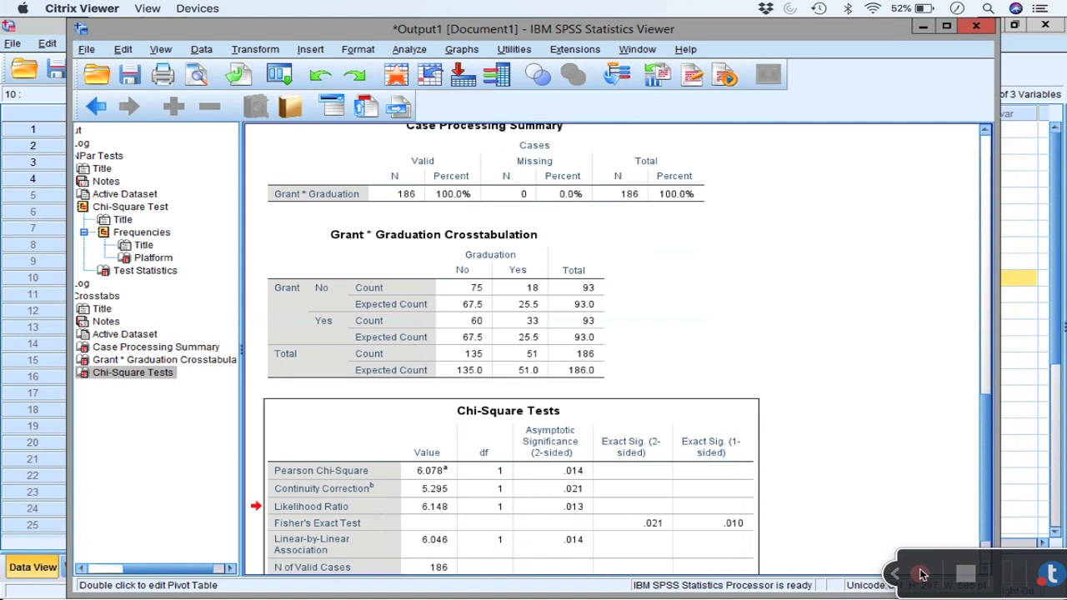